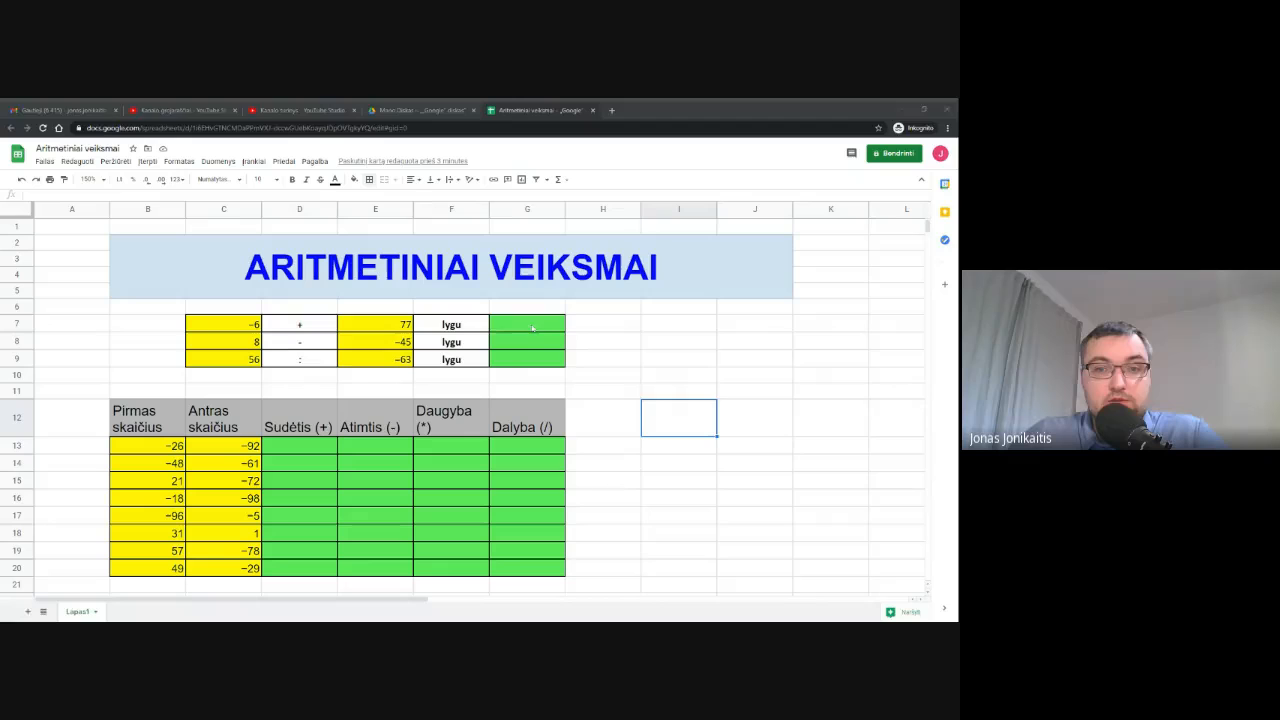
Enter the formula =-6+77 with typed-in numbers in cell G7 for the addition row.
click(533, 330)
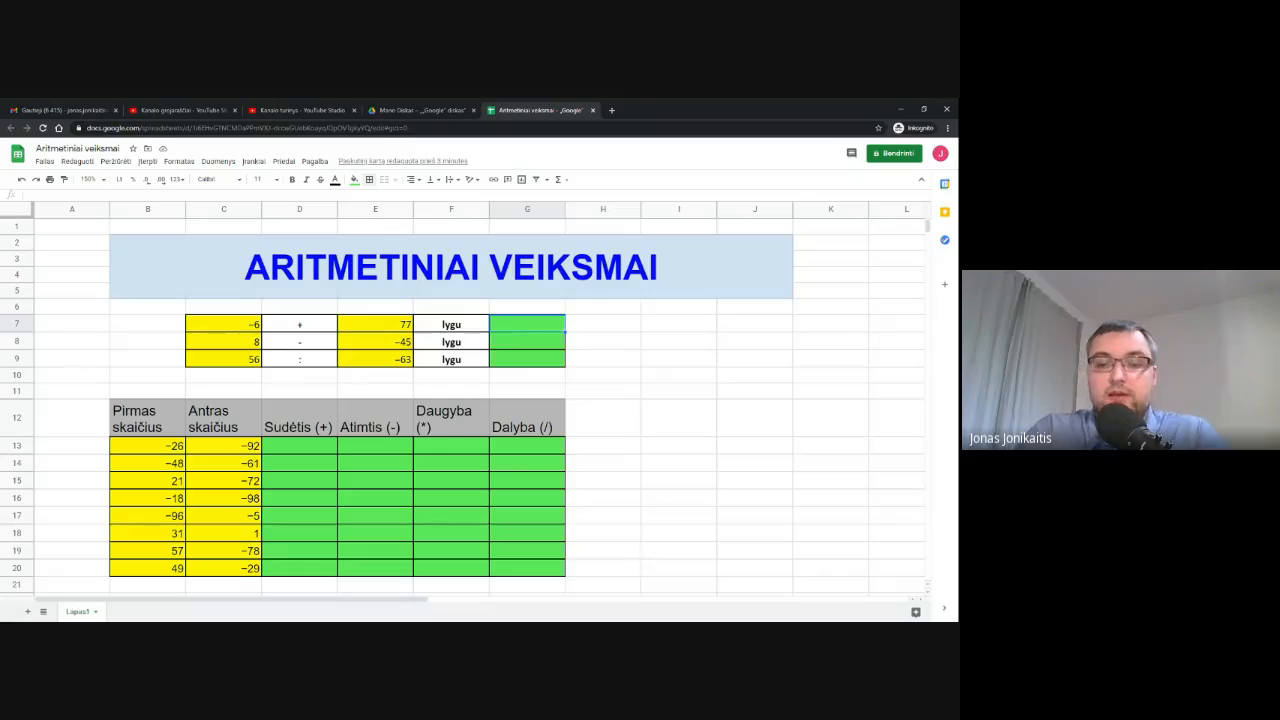
text(=)
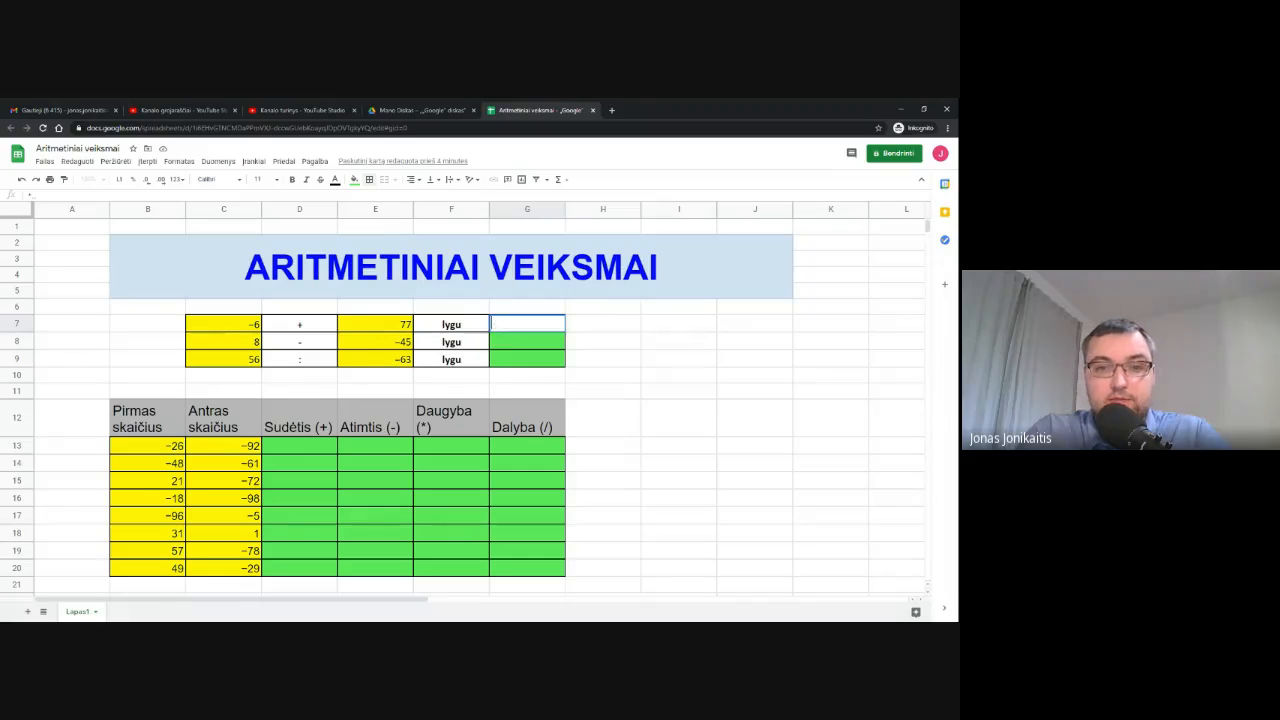
key(BackSpace)
text(=-)
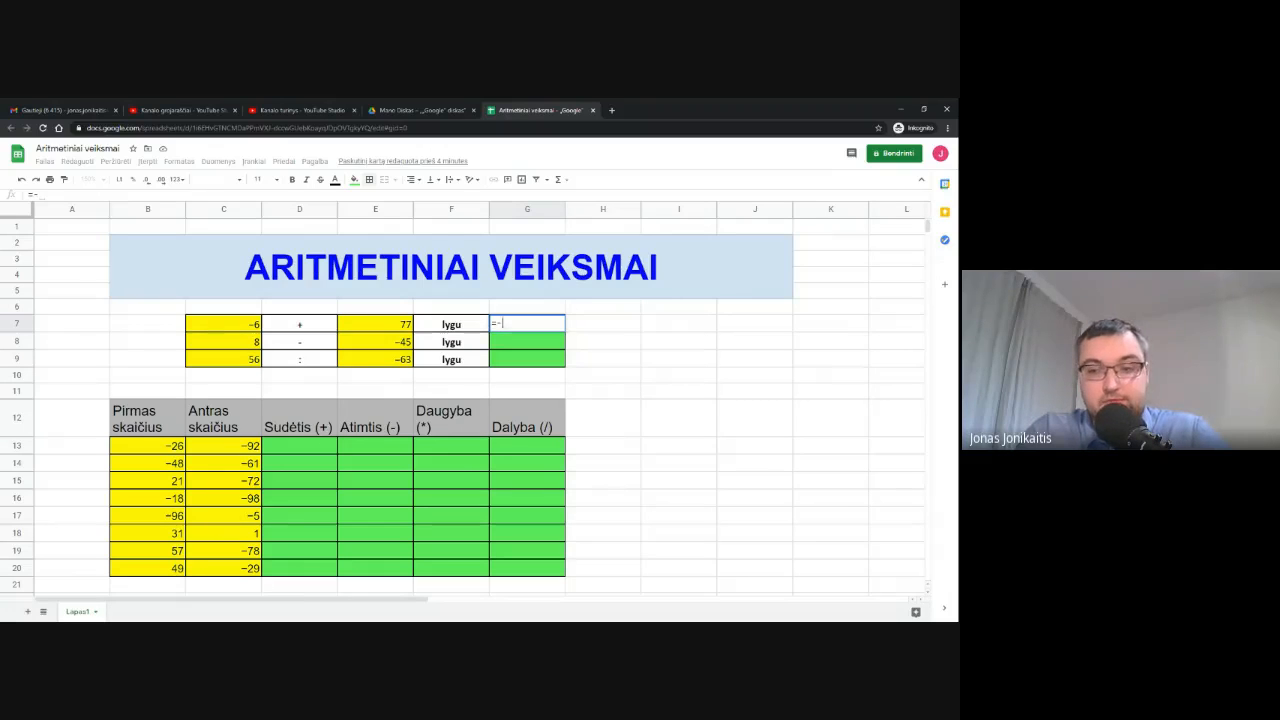
text(6)
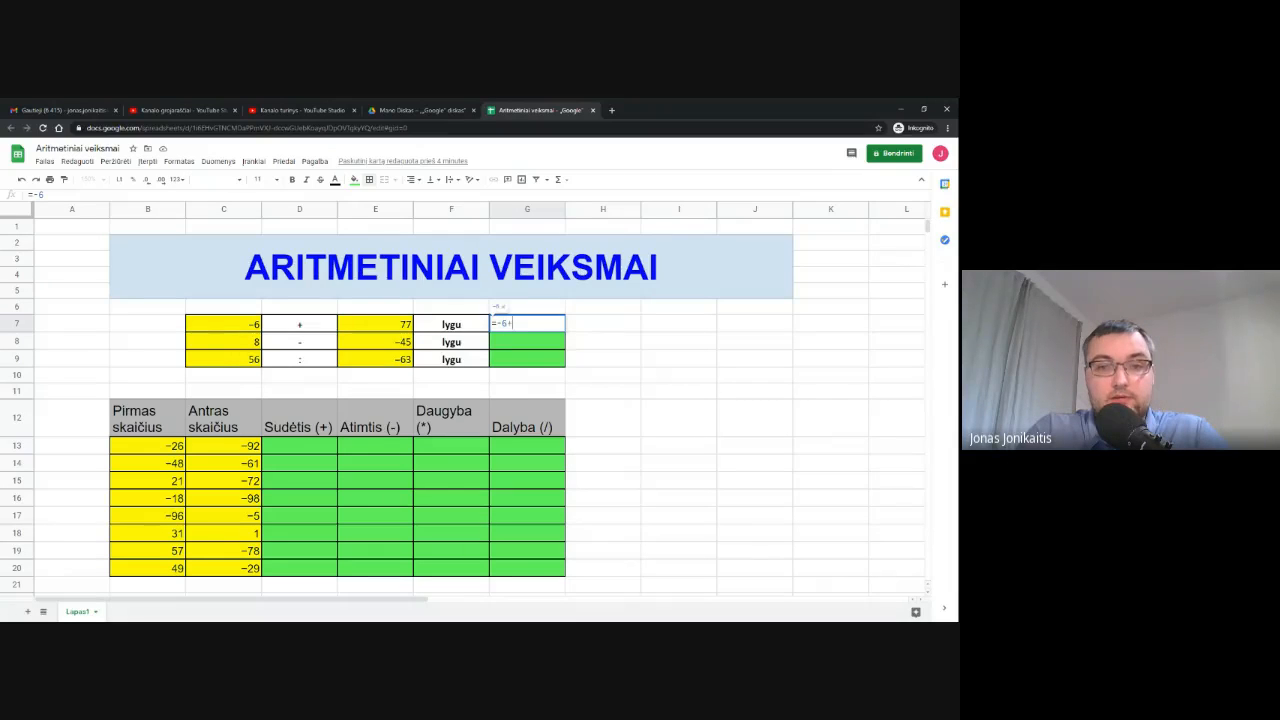
text(+)
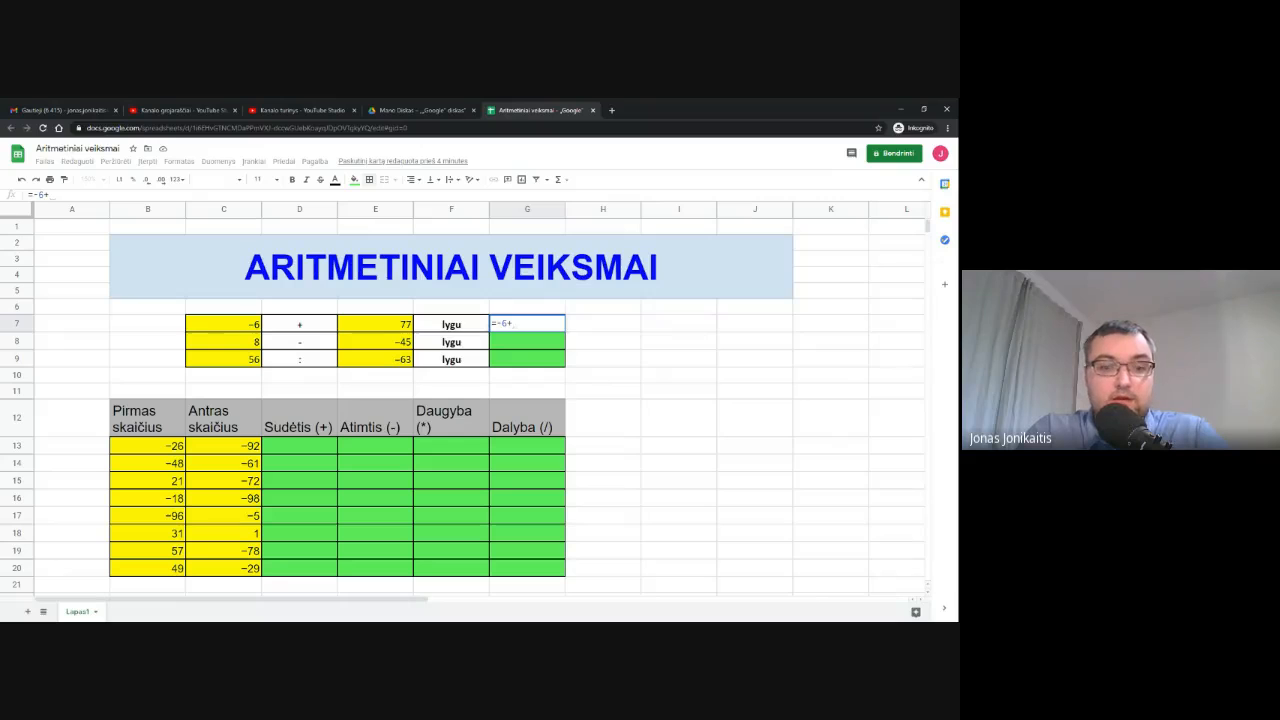
text(77)
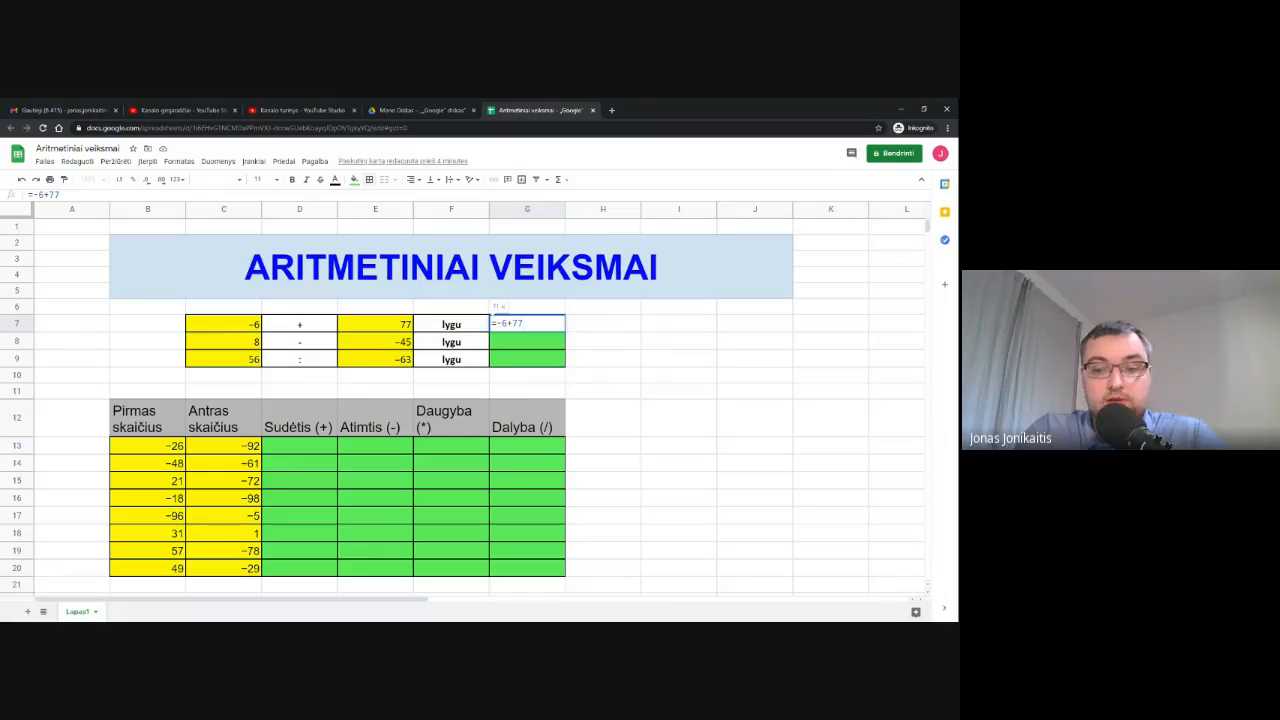
key(Return)
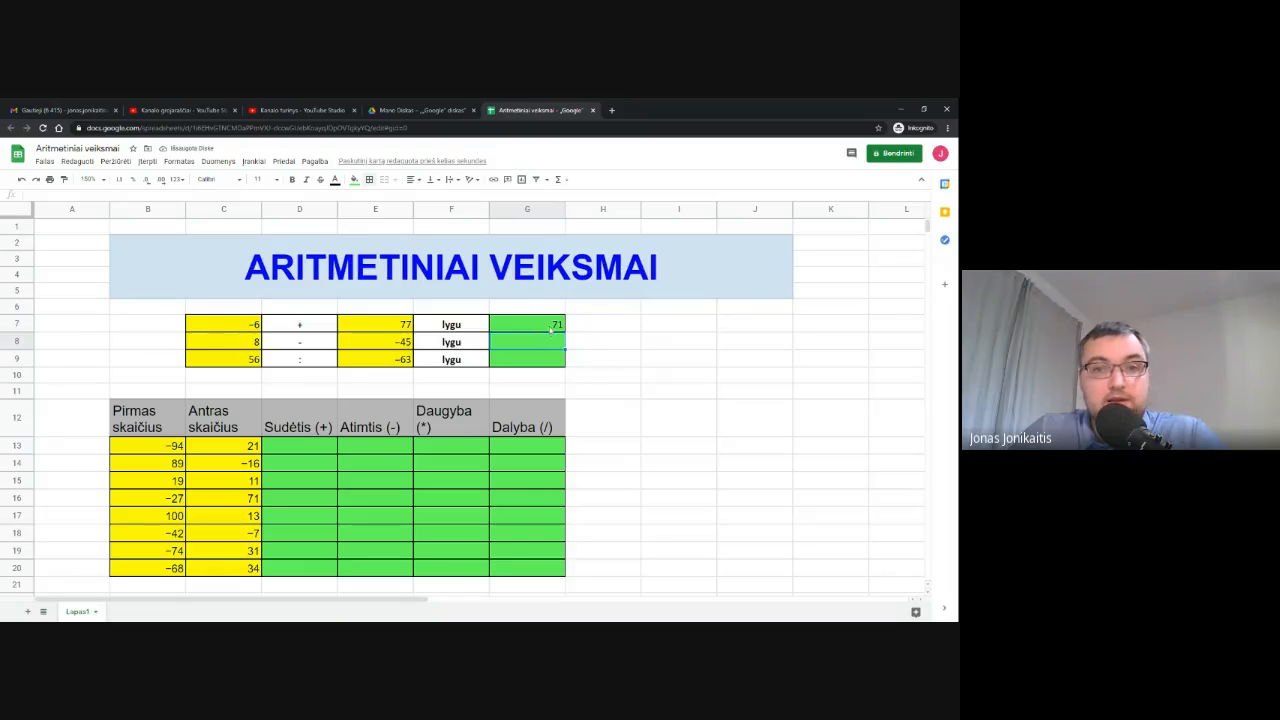
Edit the formula in cell G7 so that it reads =-5+77.
click(551, 329)
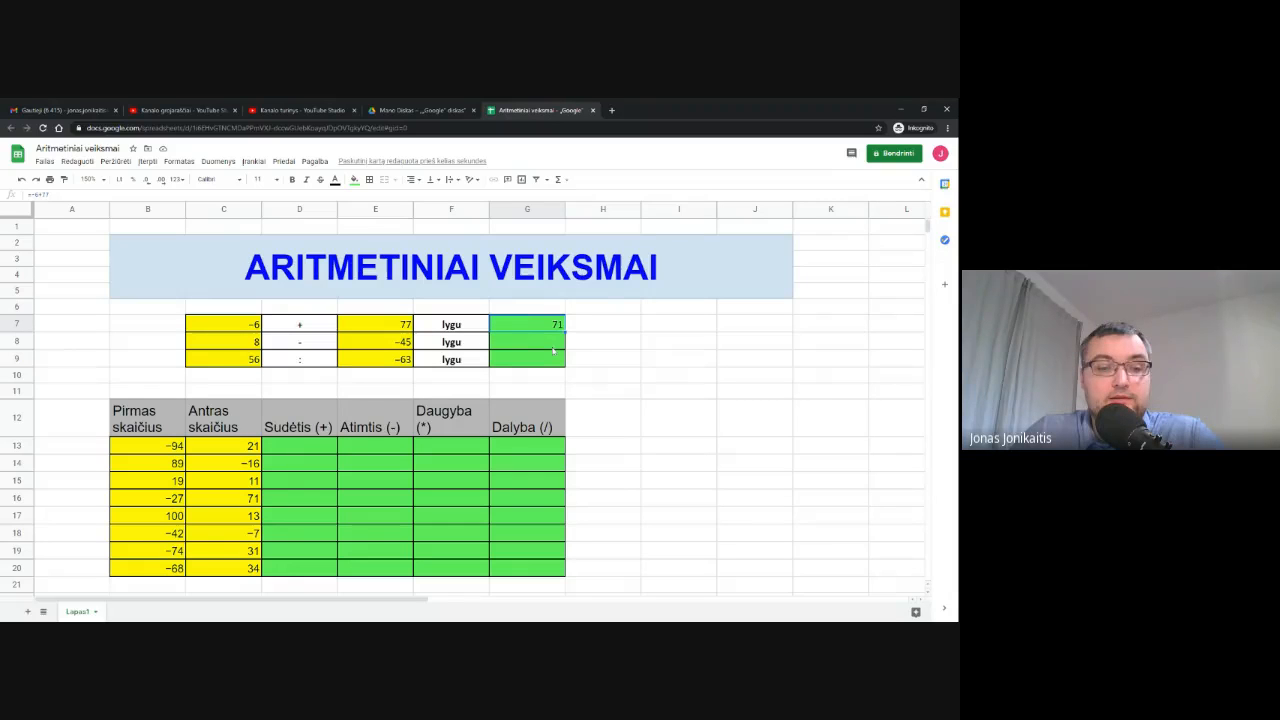
click(243, 330)
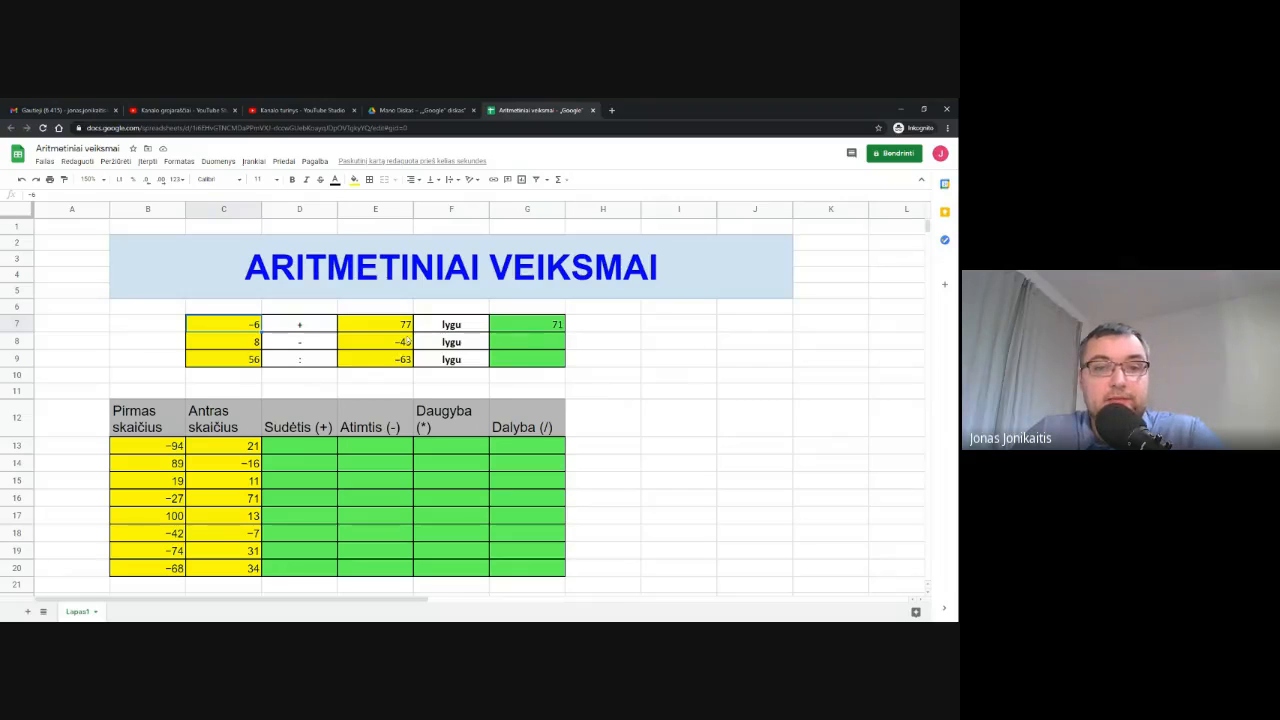
click(525, 328)
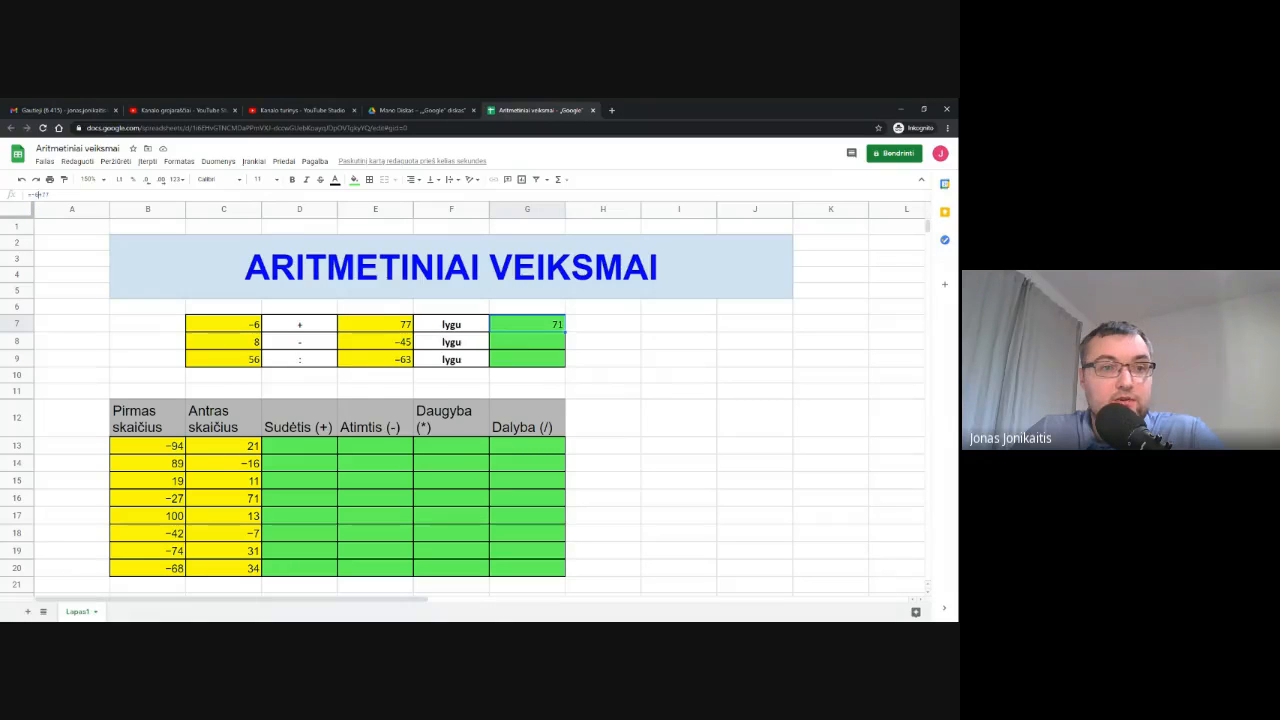
click(40, 195)
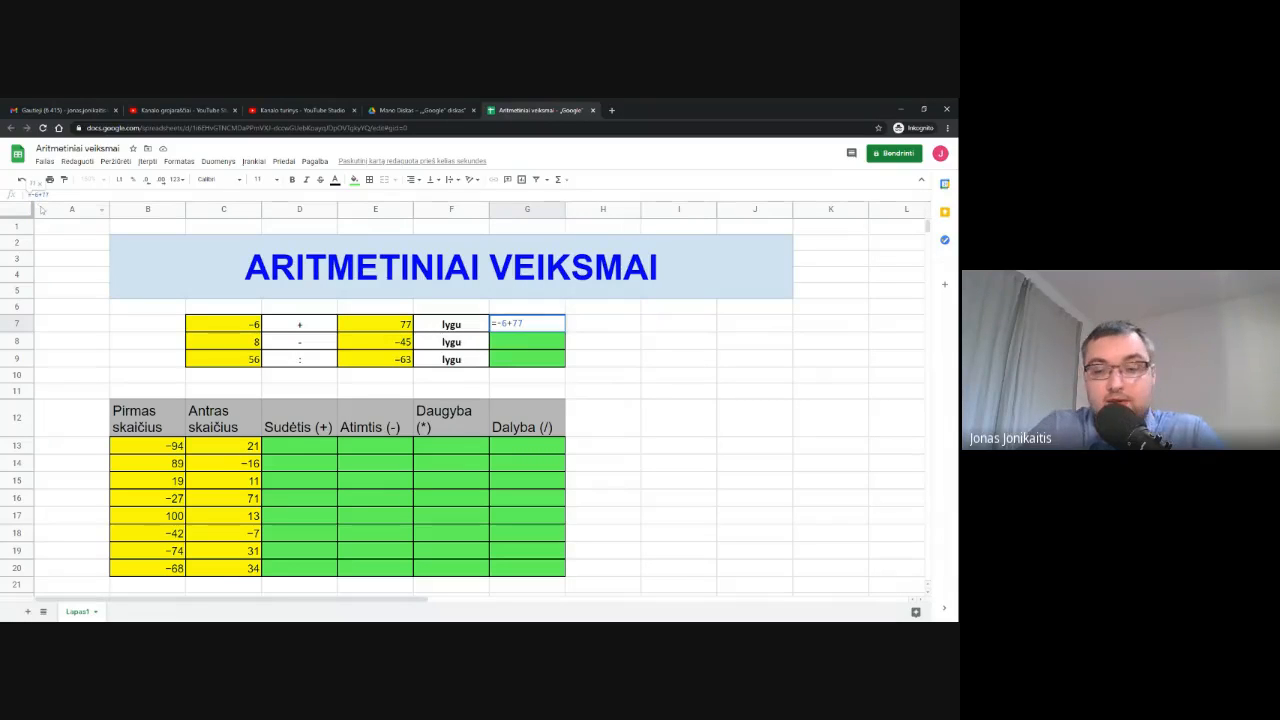
key(BackSpace)
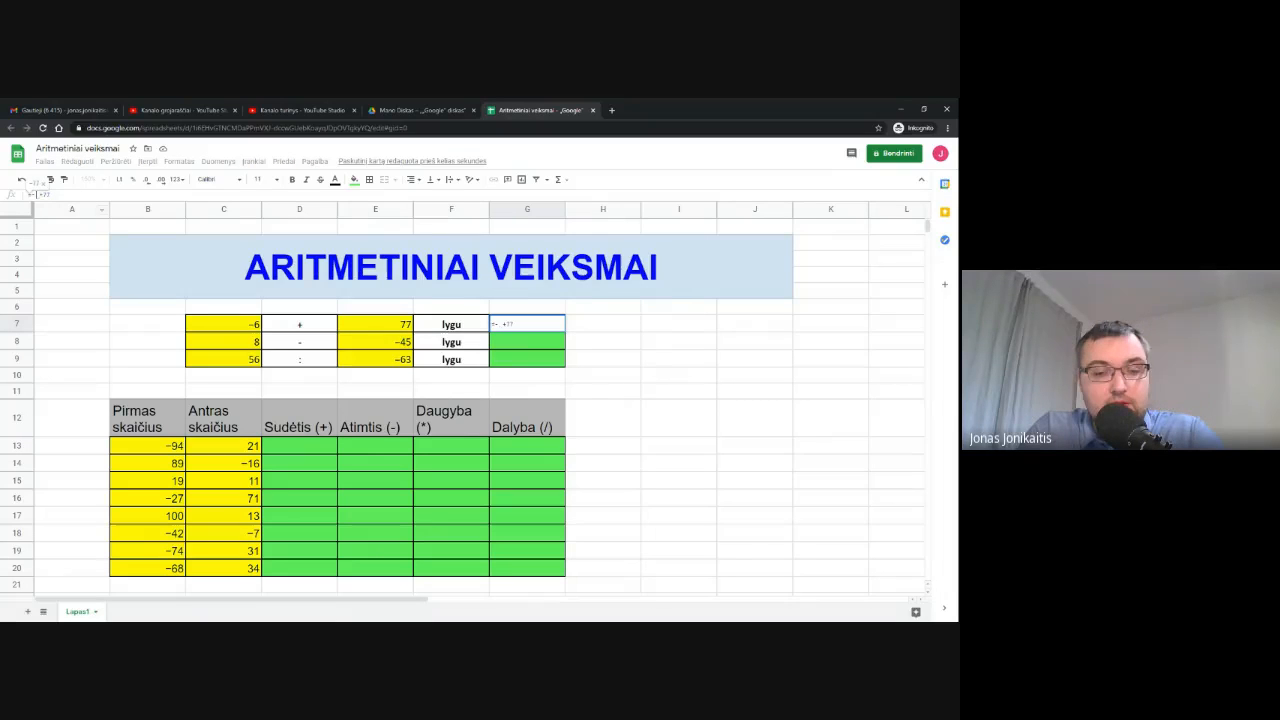
text(1)
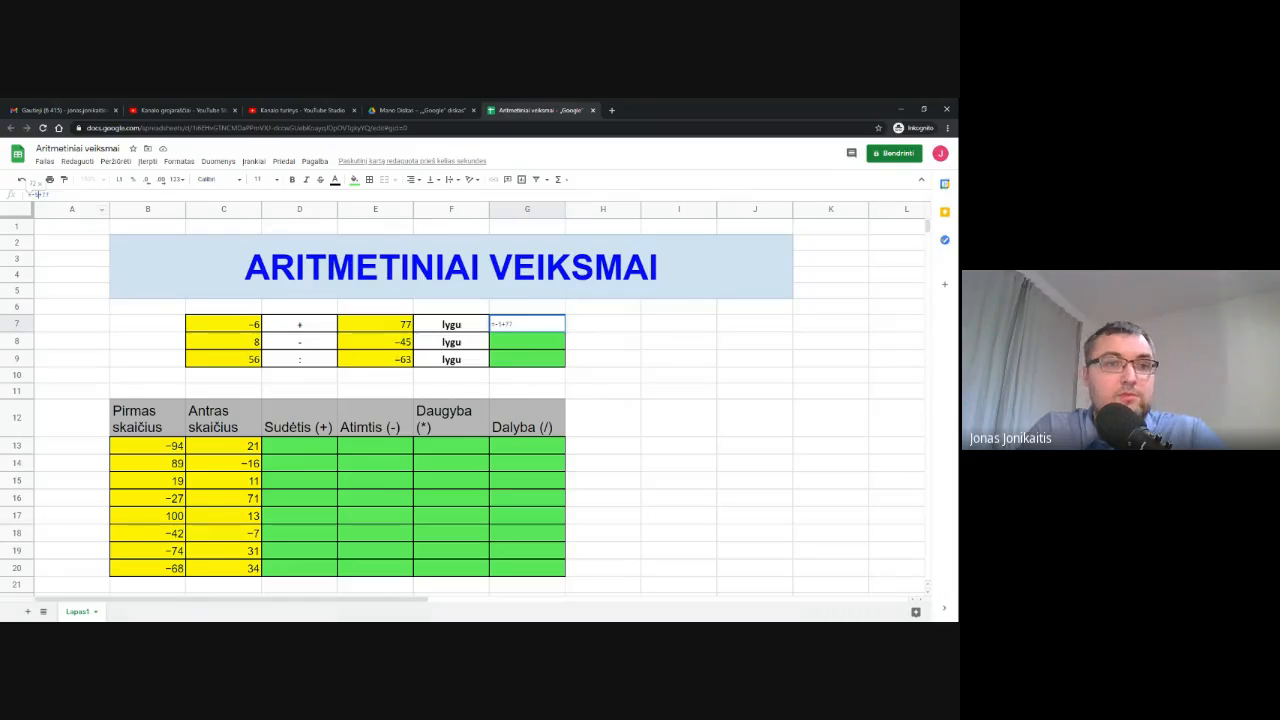
key(Return)
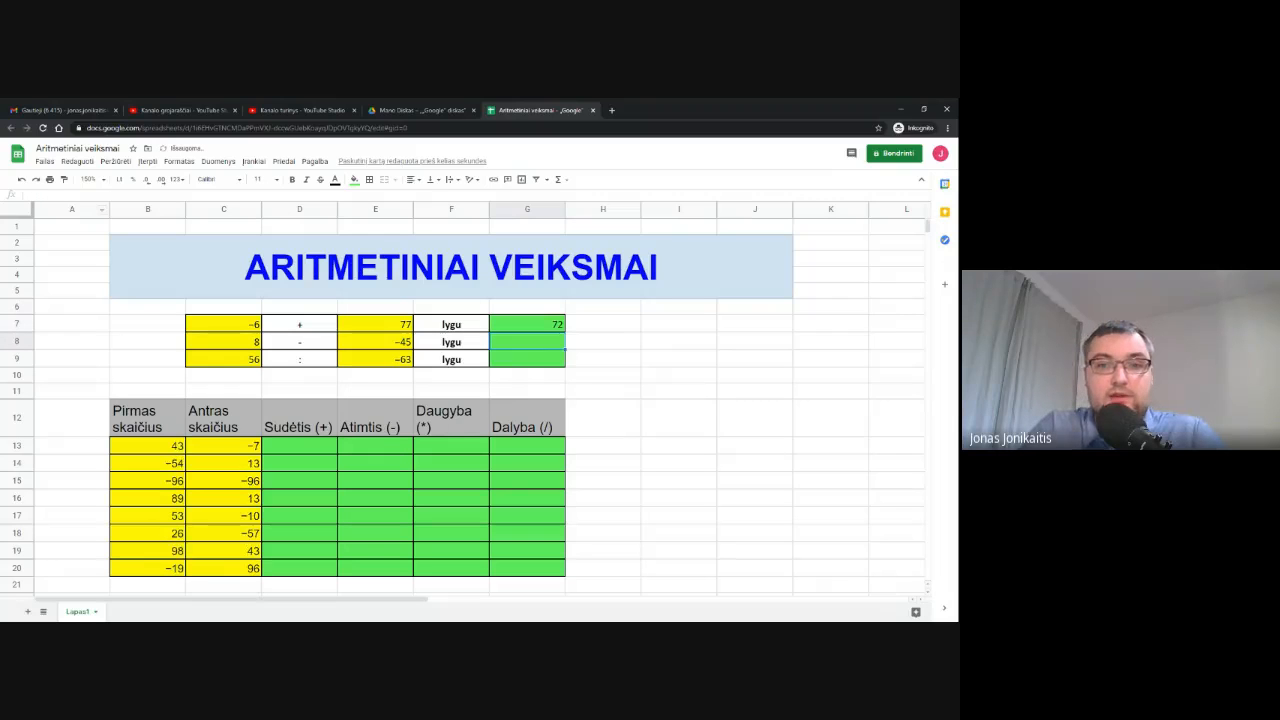
Clear cell G7 and enter the cell-reference formula =C7+E7 in it.
click(517, 320)
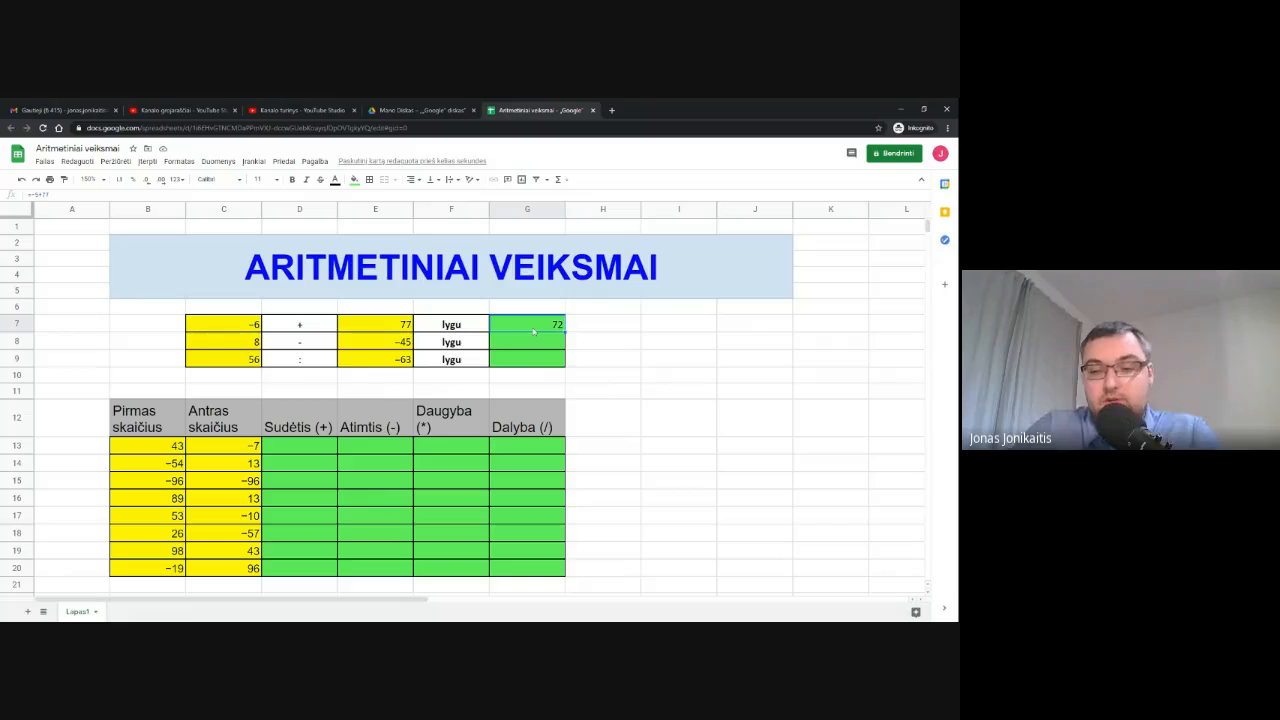
key(Delete)
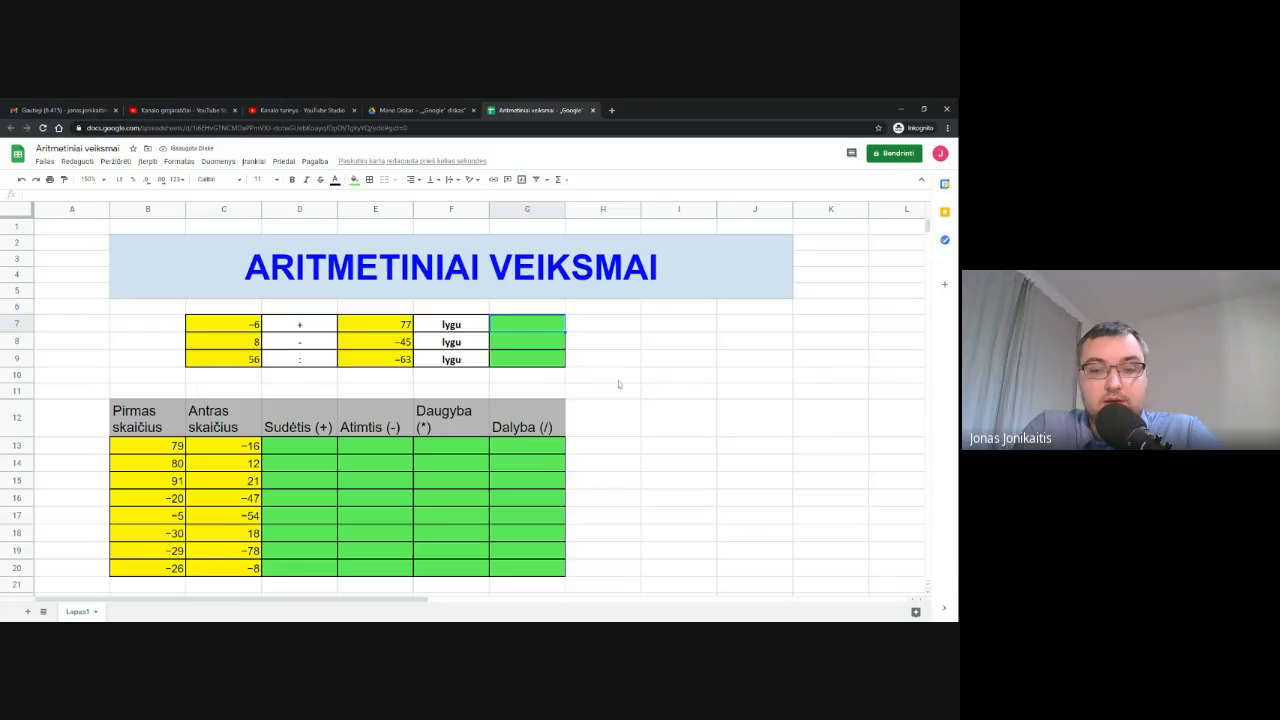
text(=)
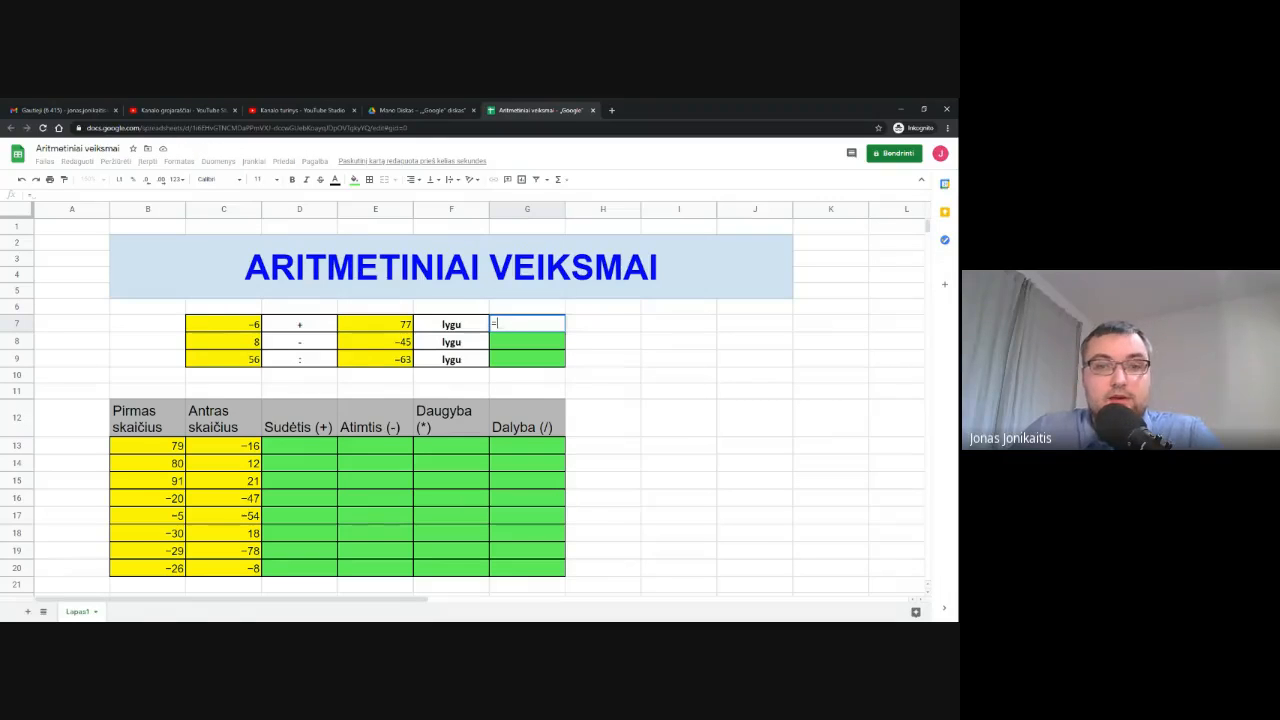
click(240, 327)
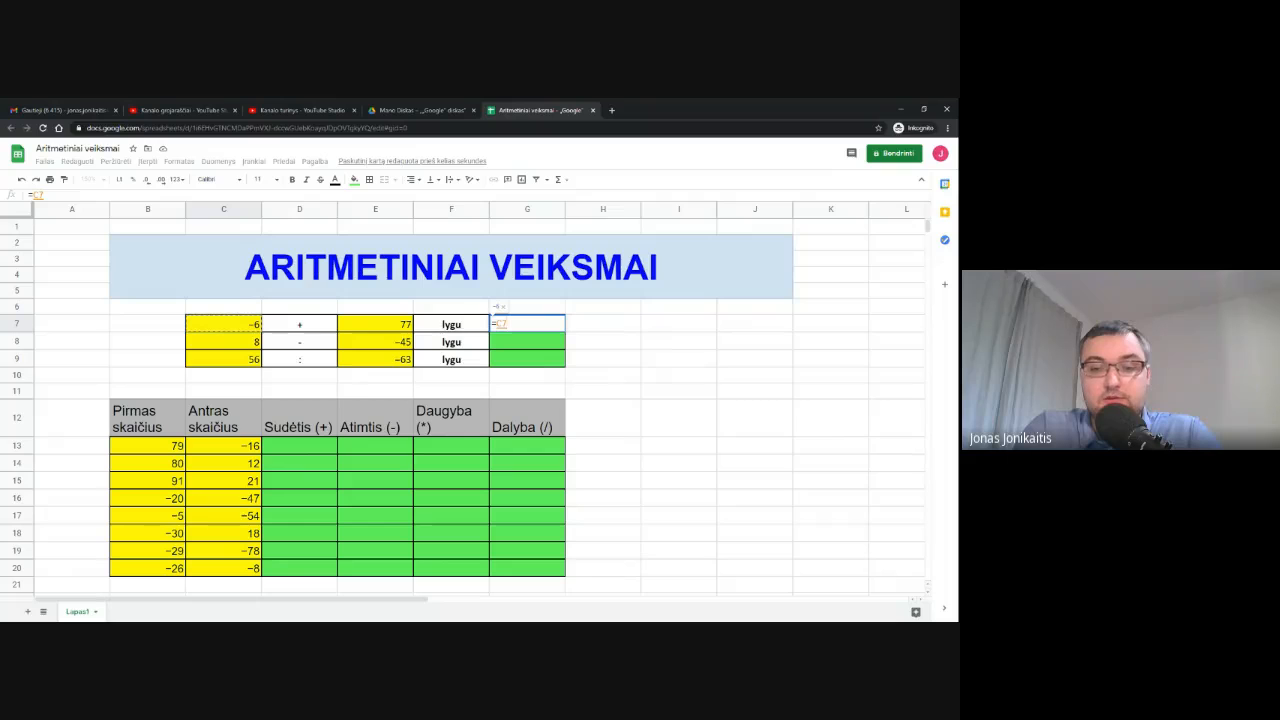
text(+)
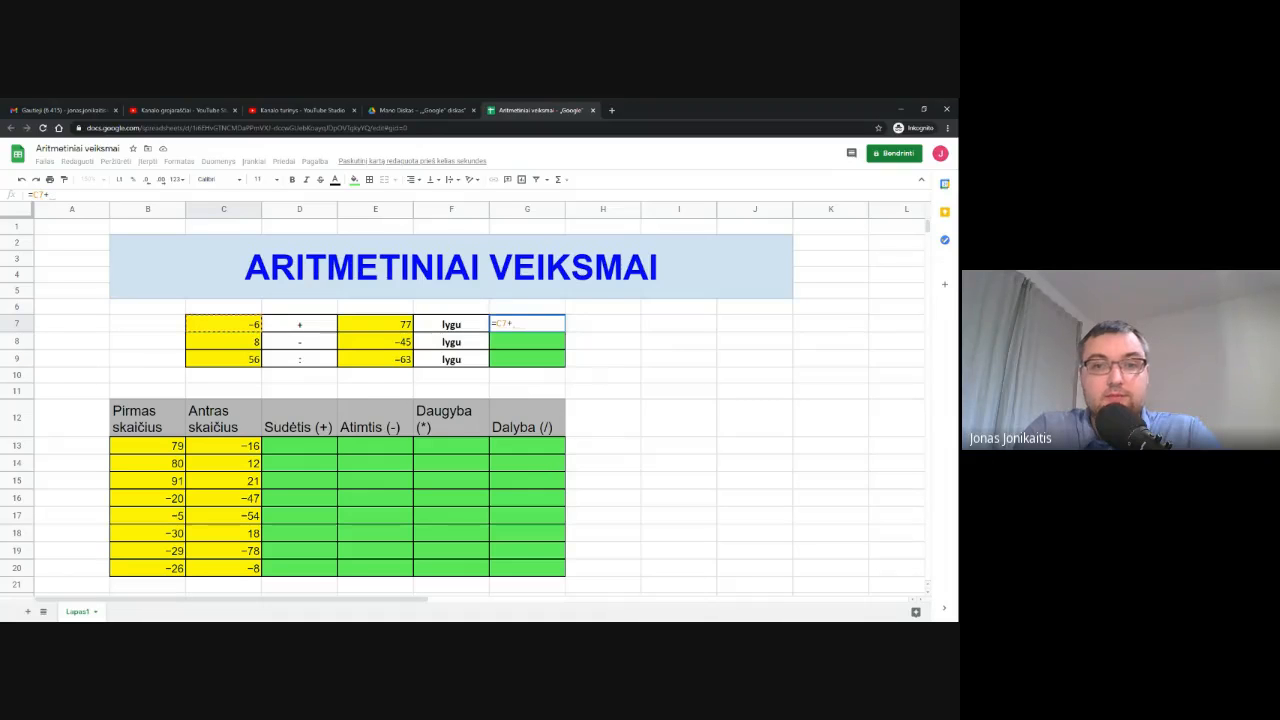
click(393, 327)
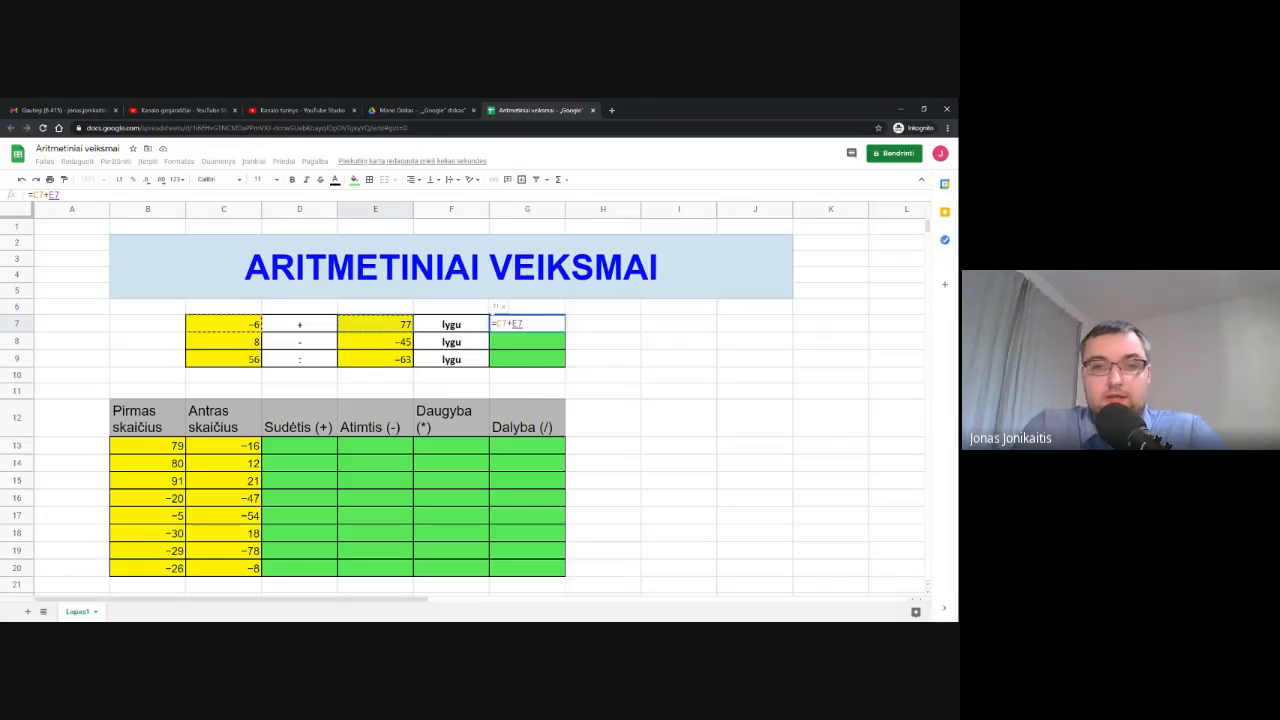
key(Return)
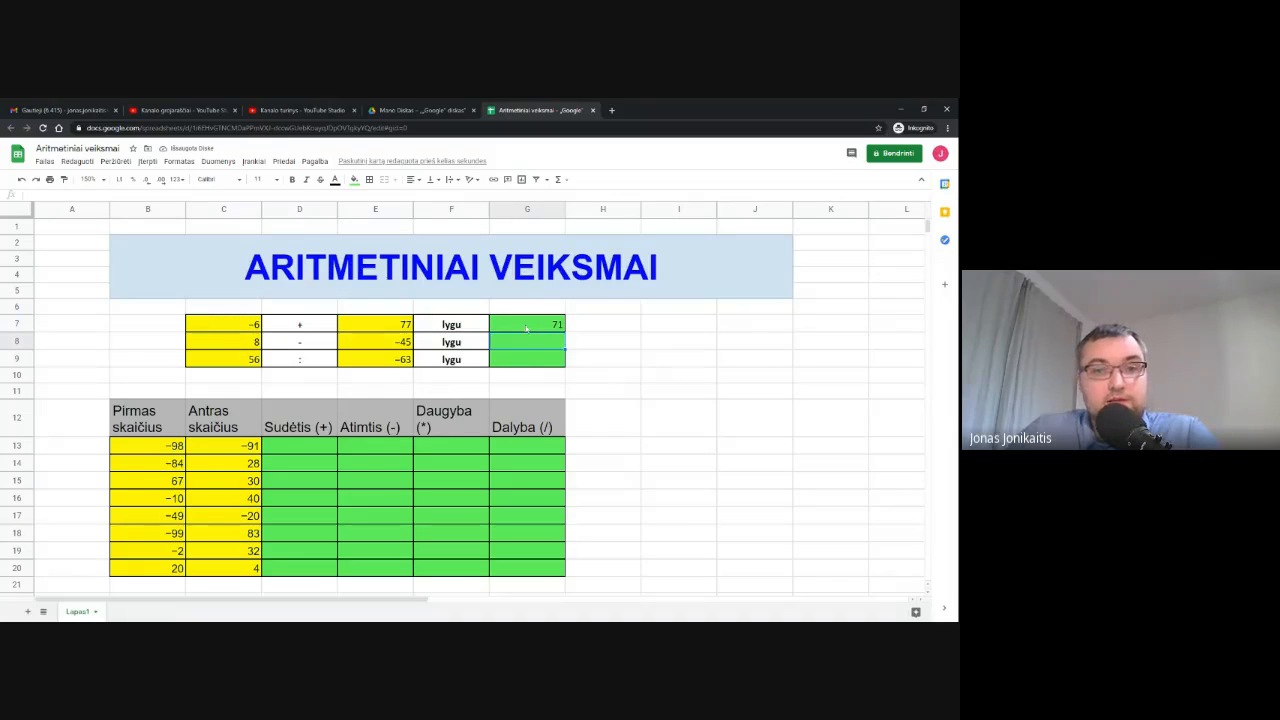
Set the first number of the addition row, cell C7, to -5.
click(244, 326)
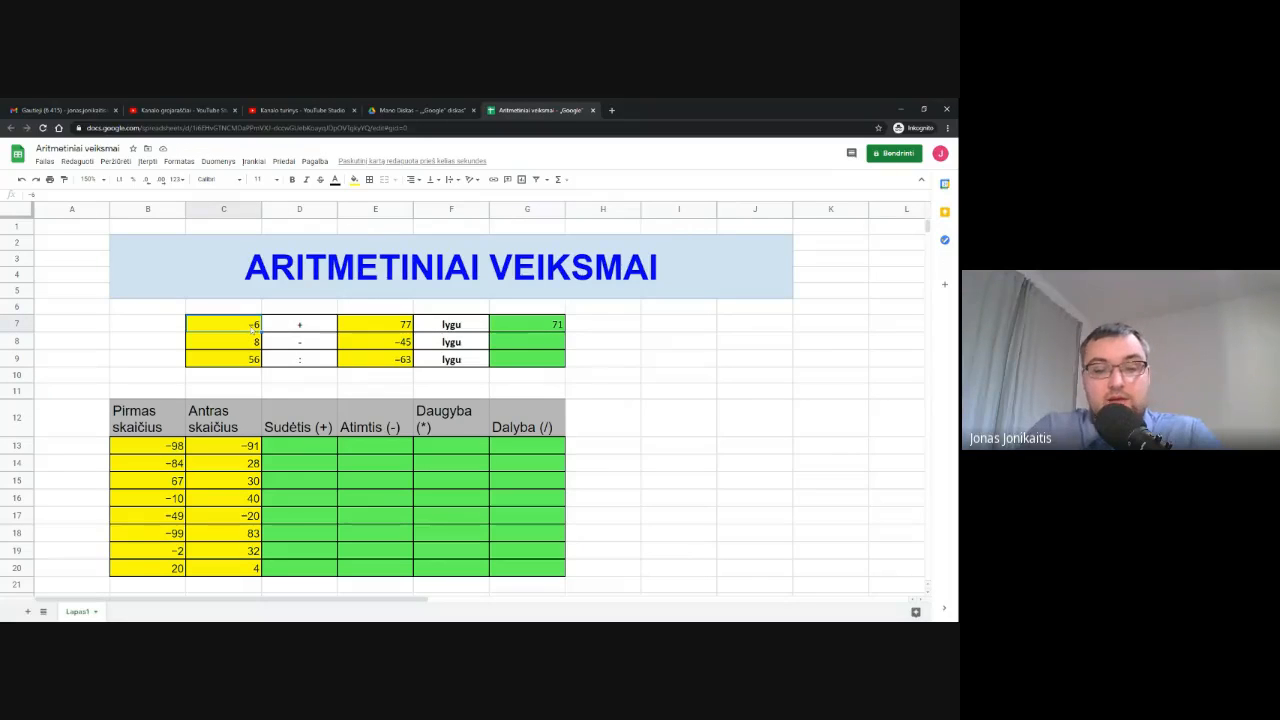
text(-5)
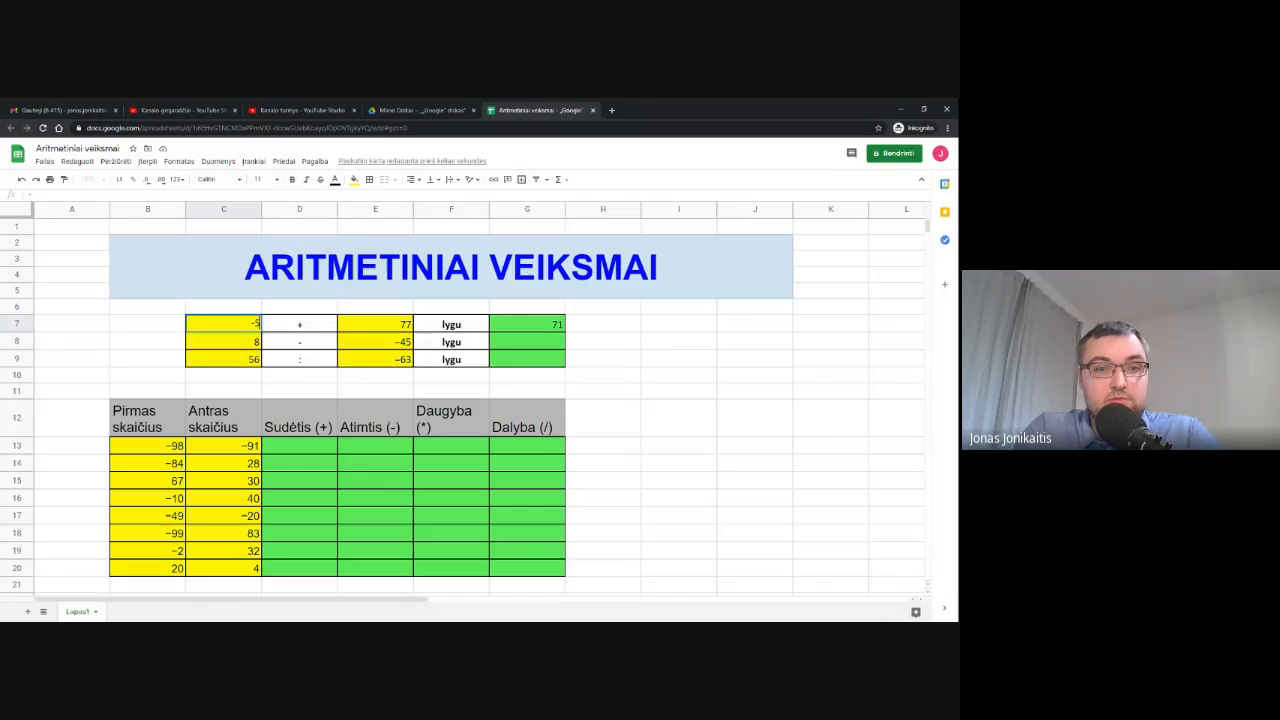
key(Return)
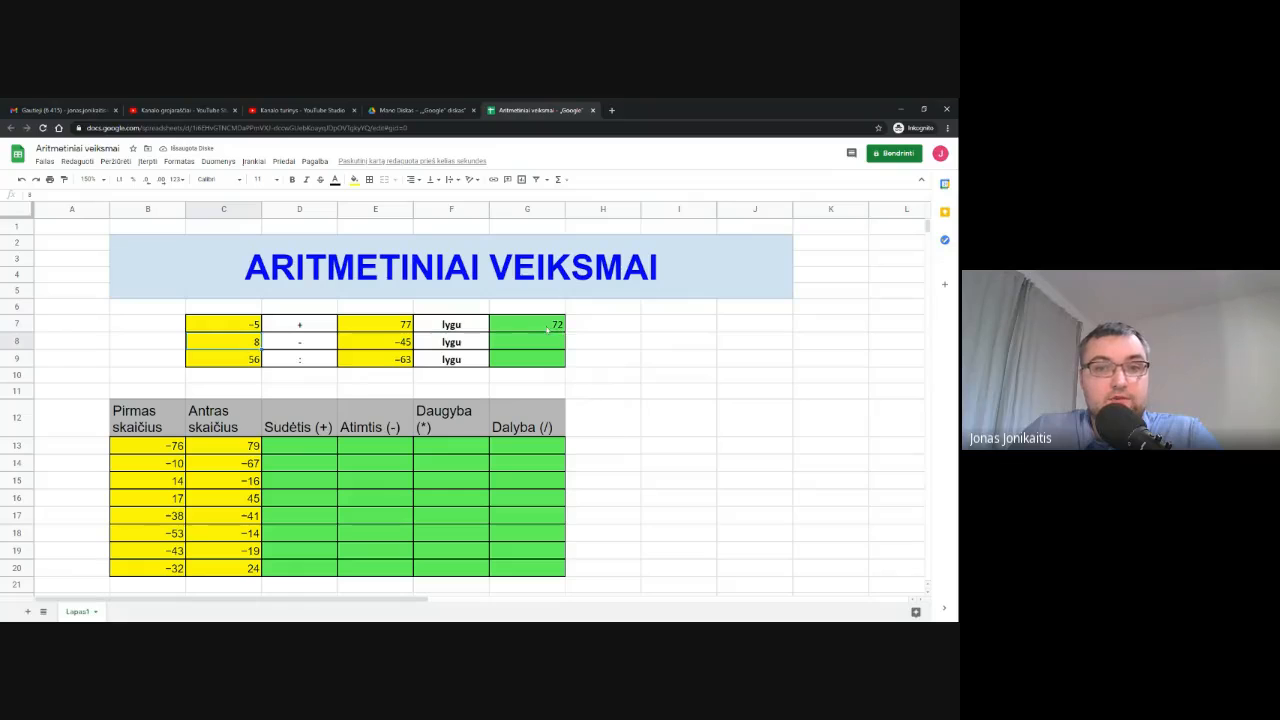
Check the formula in cell G7 and change the addition row's first number in C7 to 0.
click(553, 330)
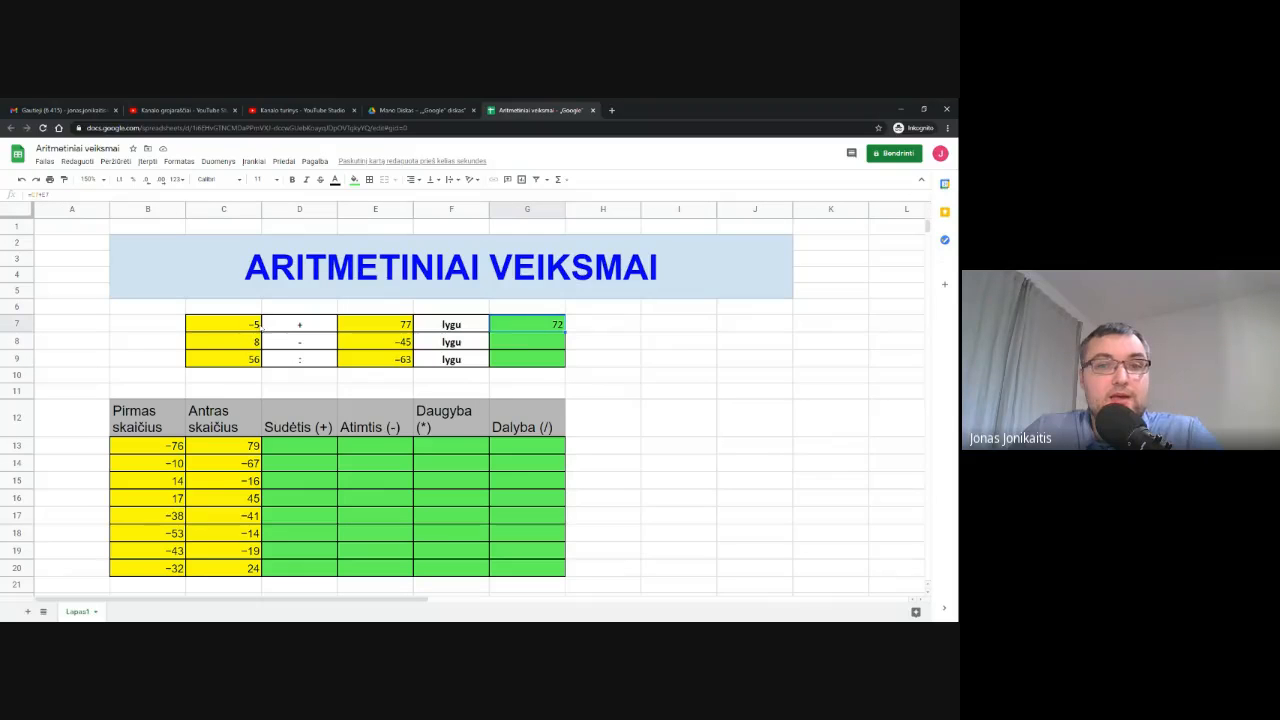
click(237, 327)
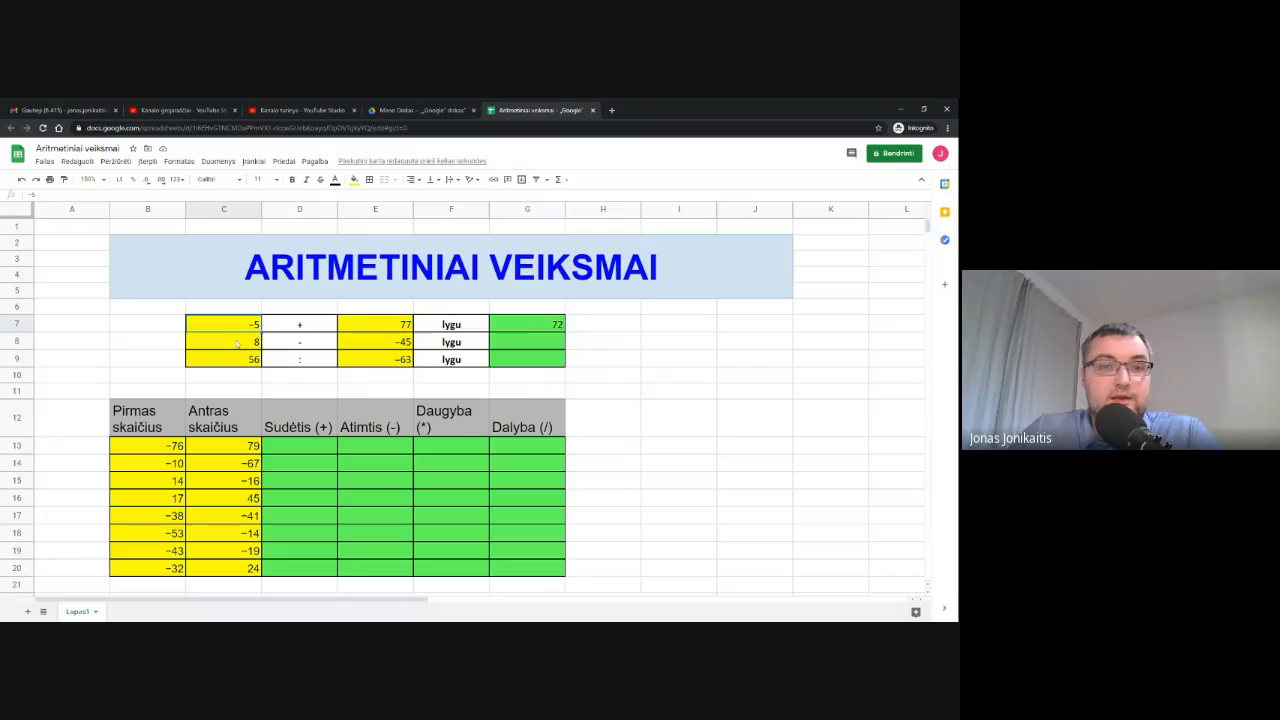
text(0)
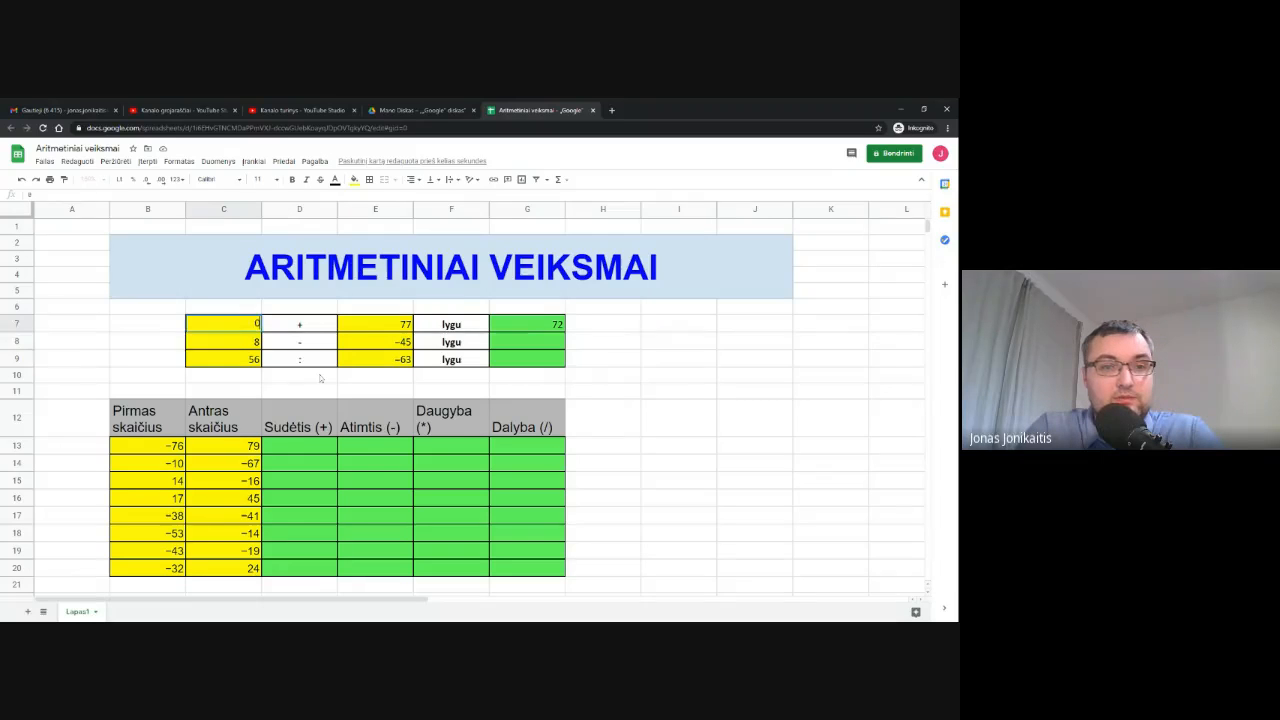
key(Return)
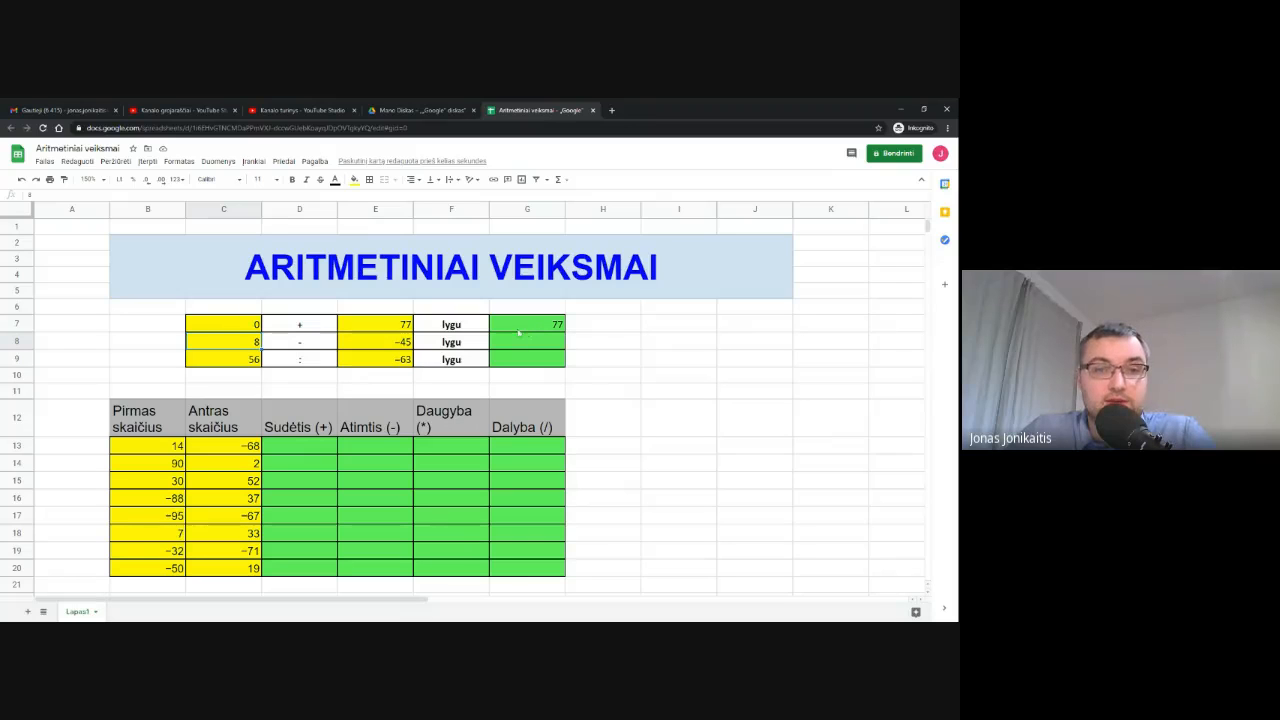
Enter the subtraction formula =C8-E8 in cell G8.
click(540, 347)
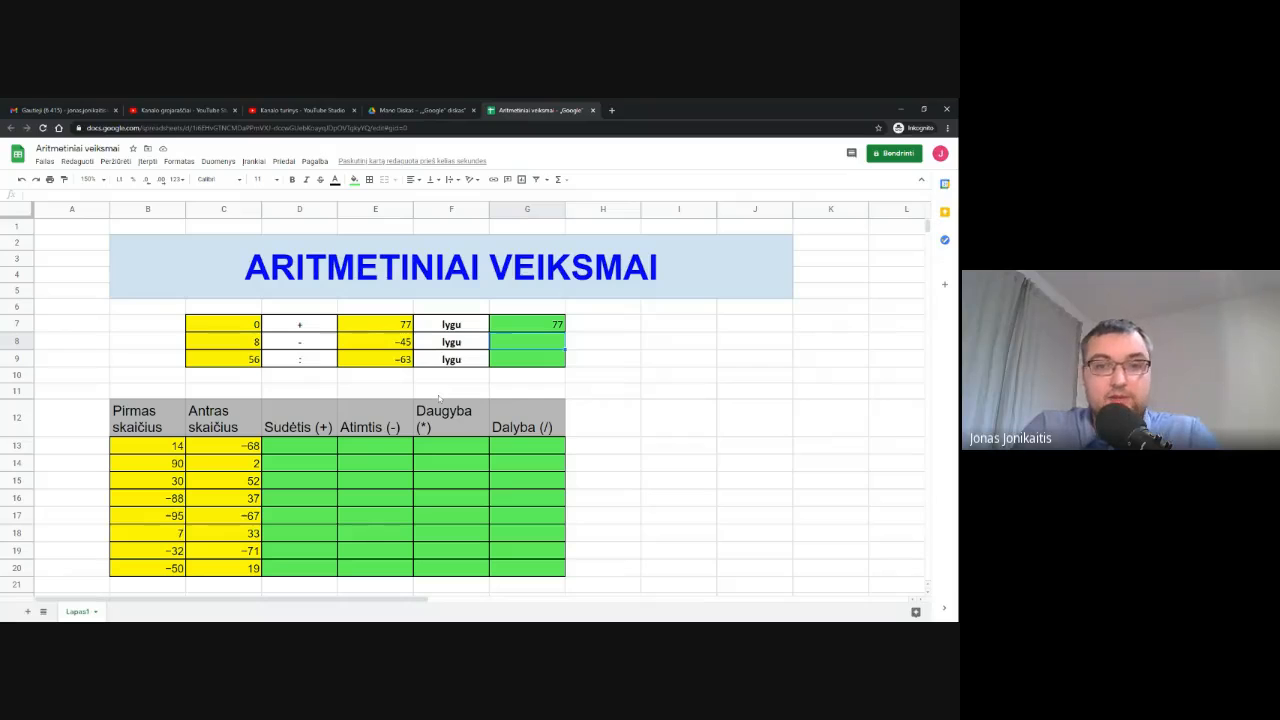
text(=)
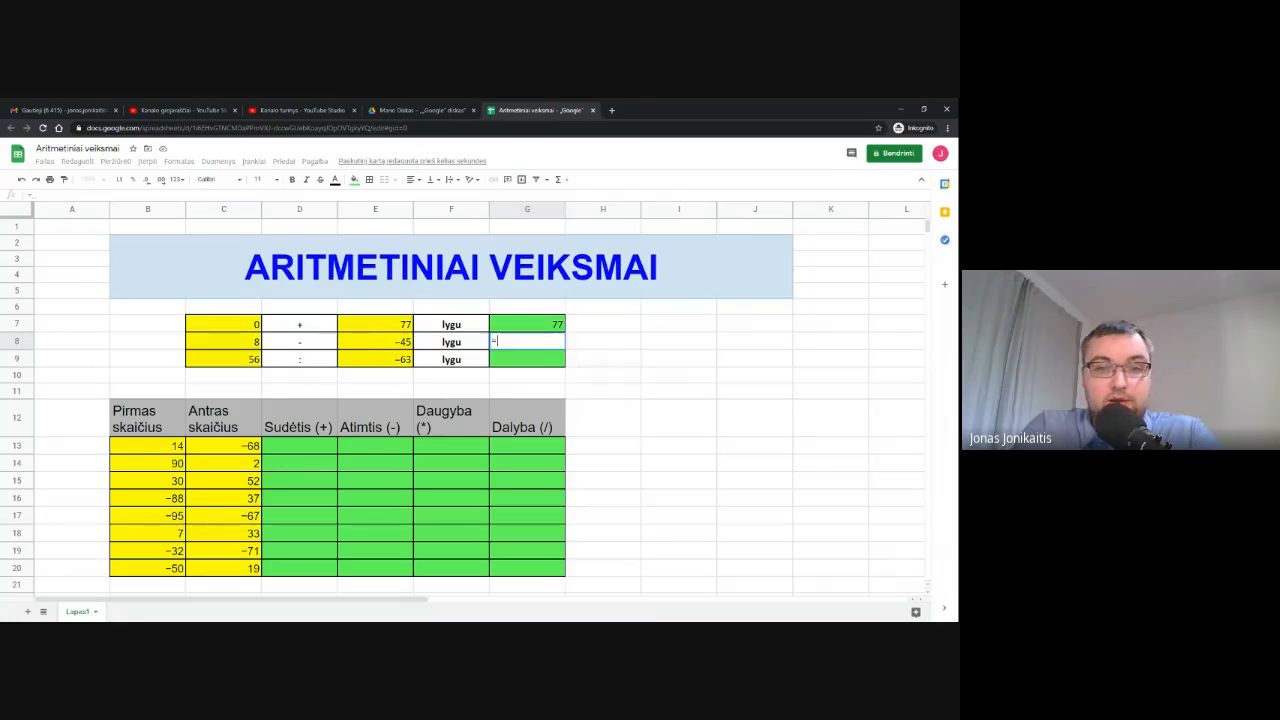
click(245, 343)
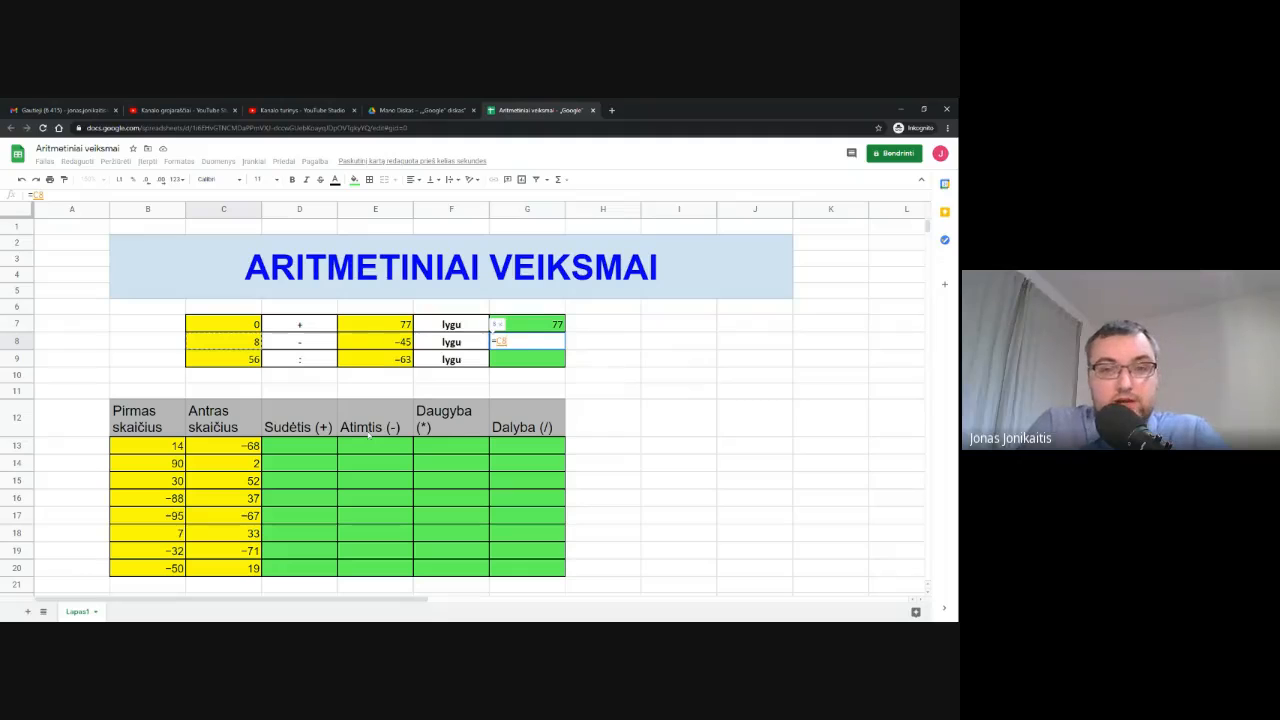
text(-)
click(392, 344)
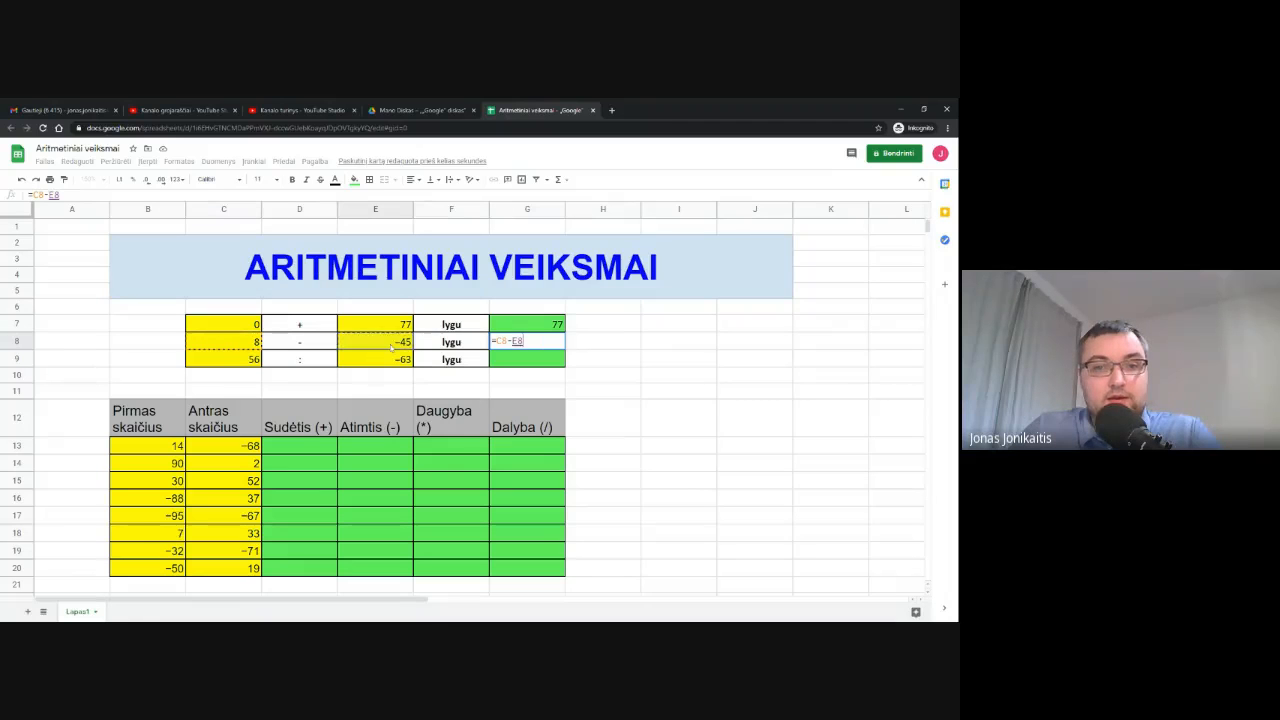
key(Return)
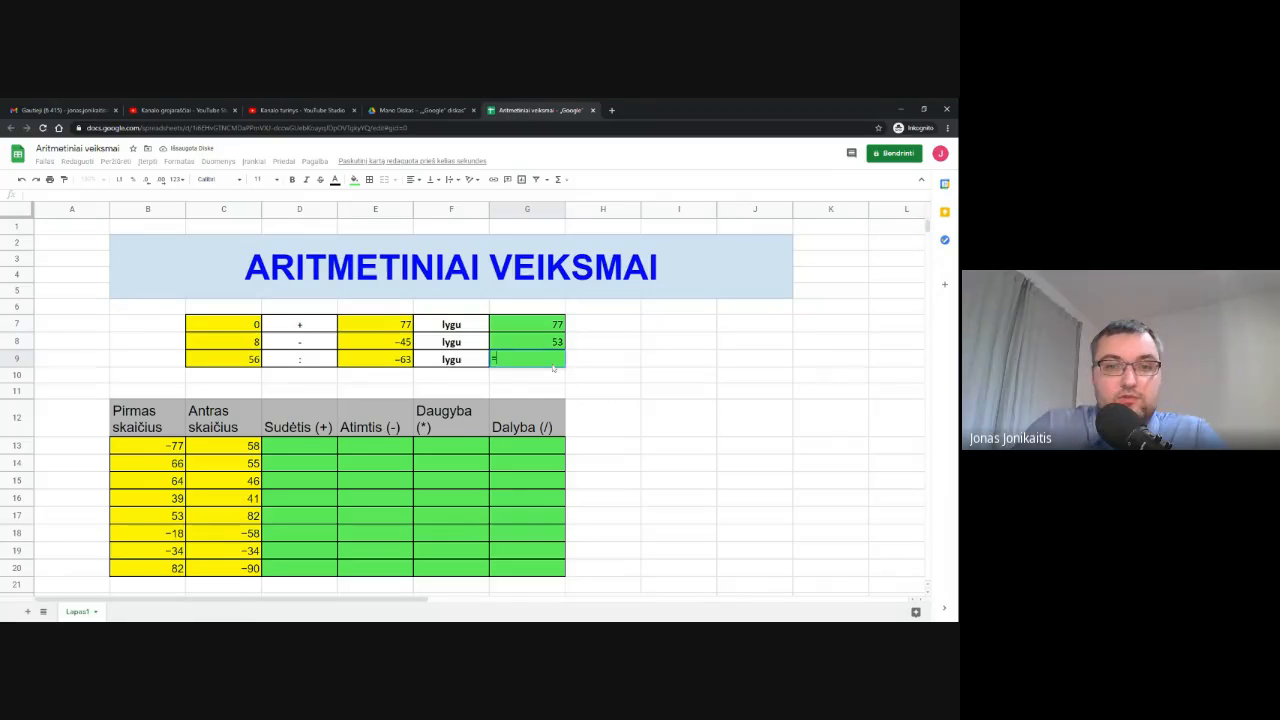
Enter the division formula =C9/E9 in cell G9.
text(=)
click(240, 360)
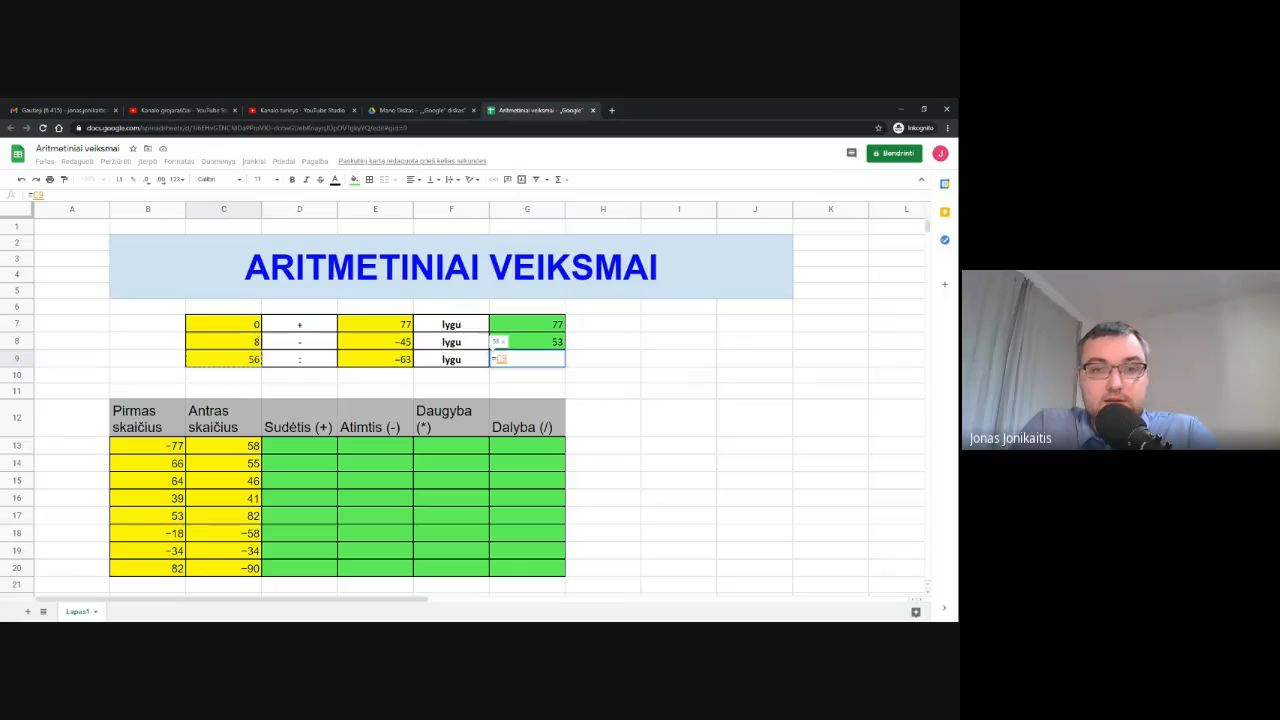
text(/)
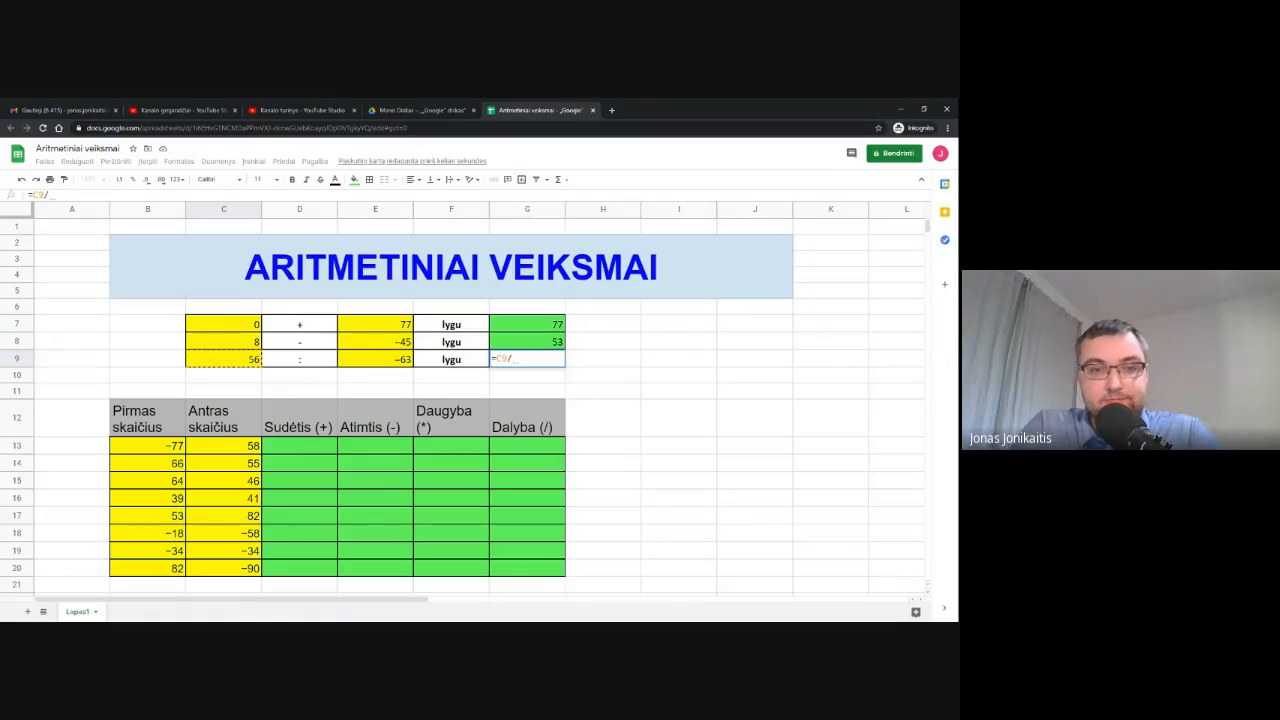
click(378, 358)
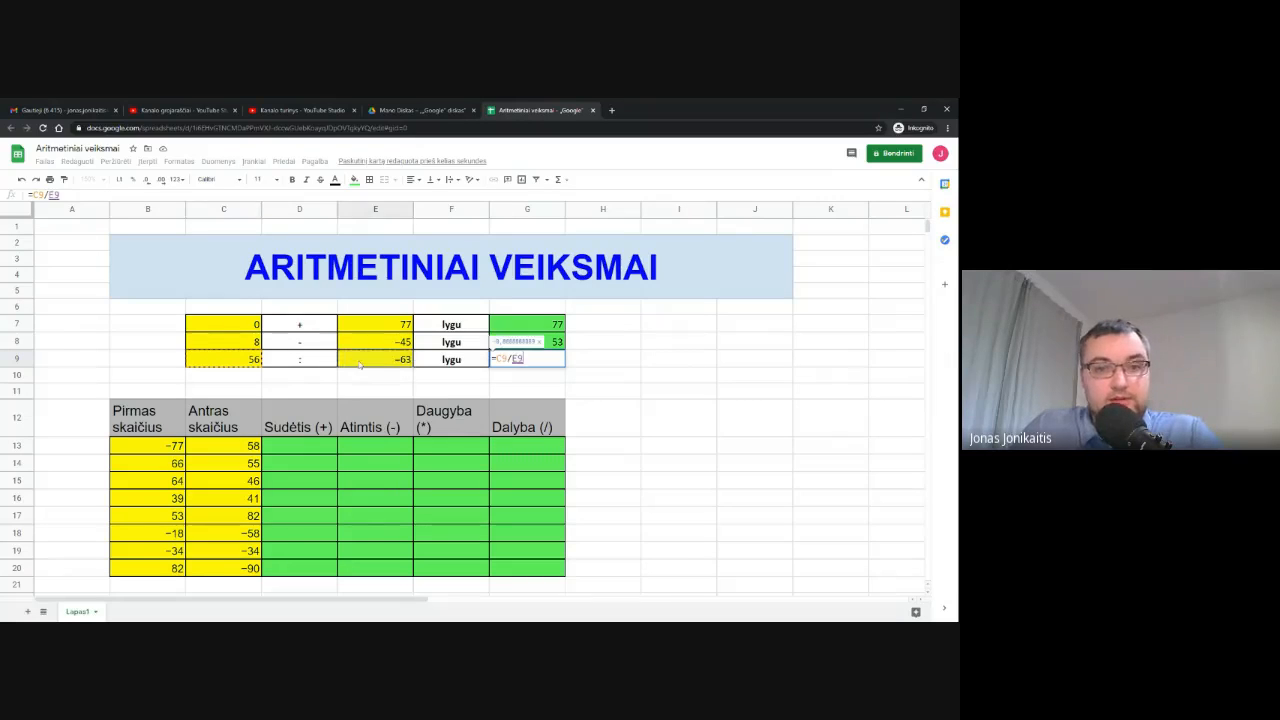
key(Return)
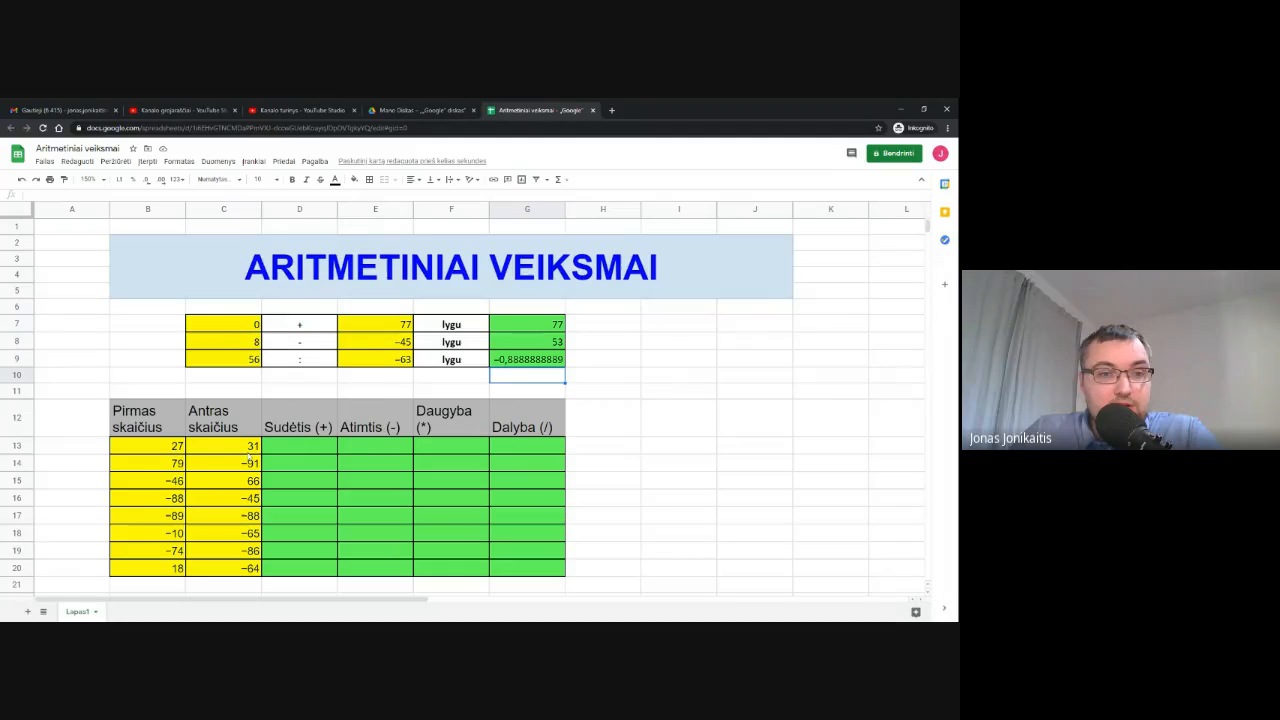
Enter =B13+C13 in cell D13, accept the suggested autofill for the rest of the addition column and check the filled formulas.
click(310, 447)
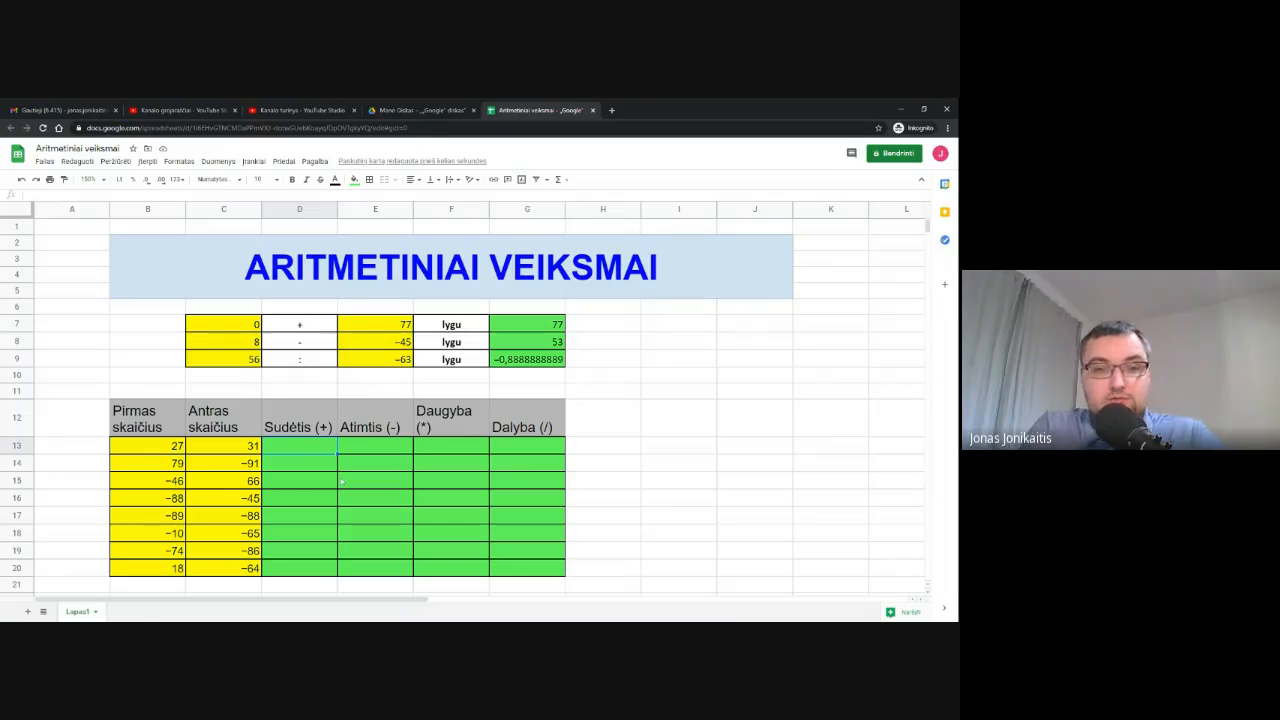
text(=)
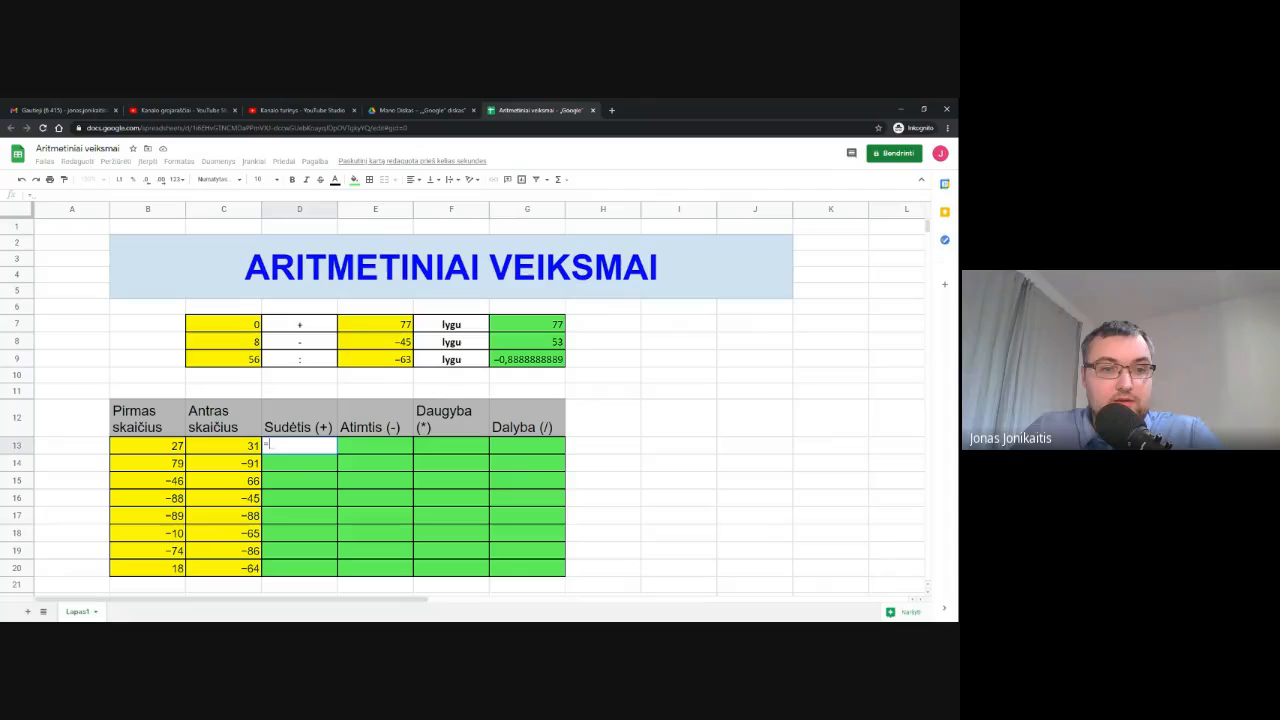
click(155, 443)
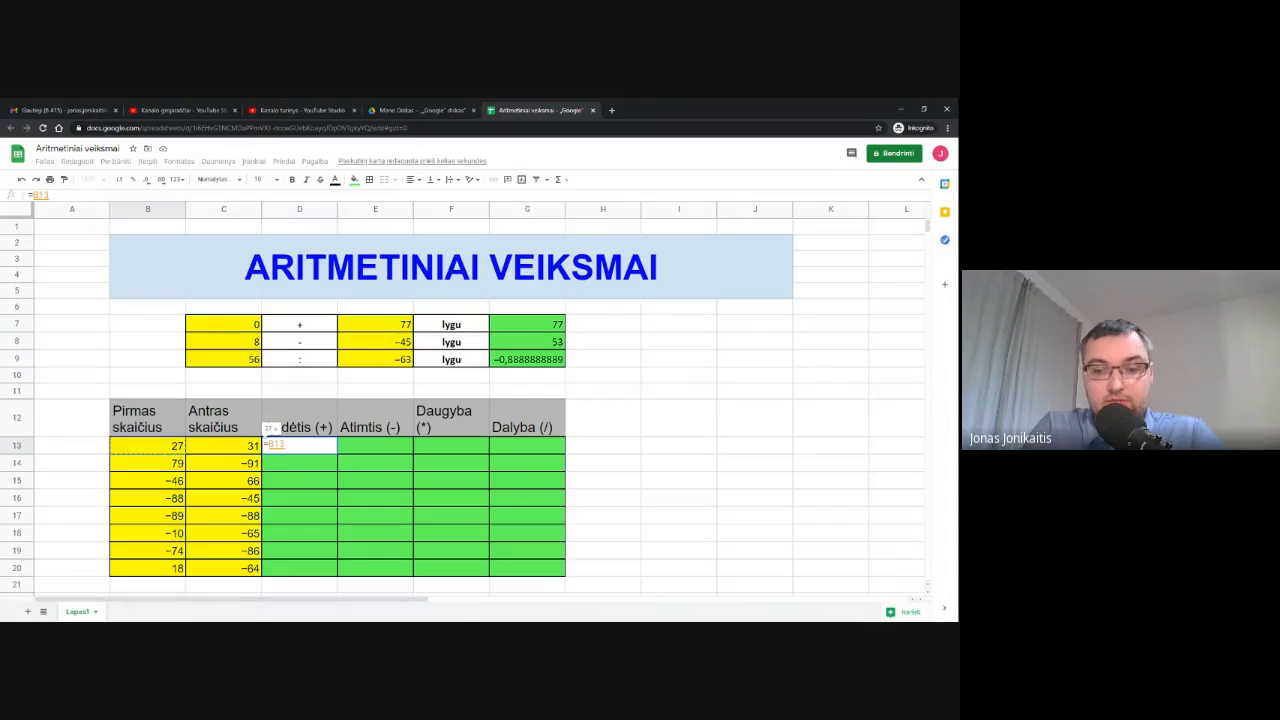
text(+)
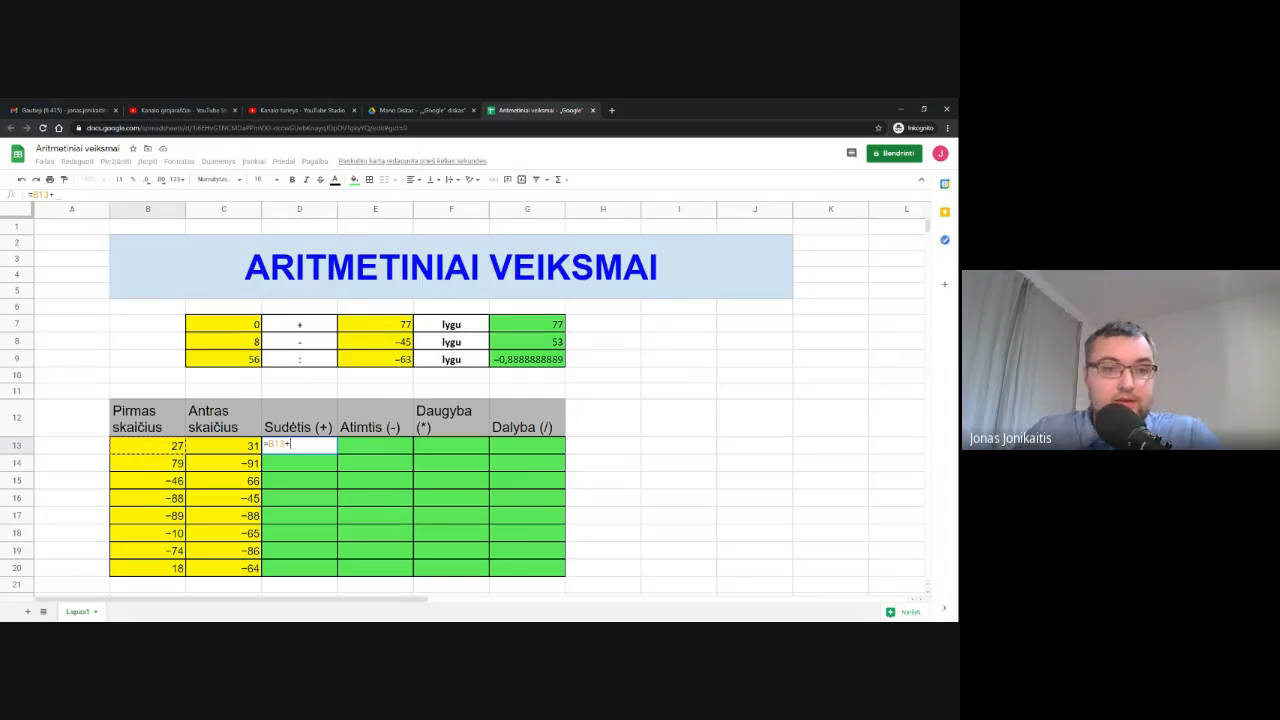
click(228, 446)
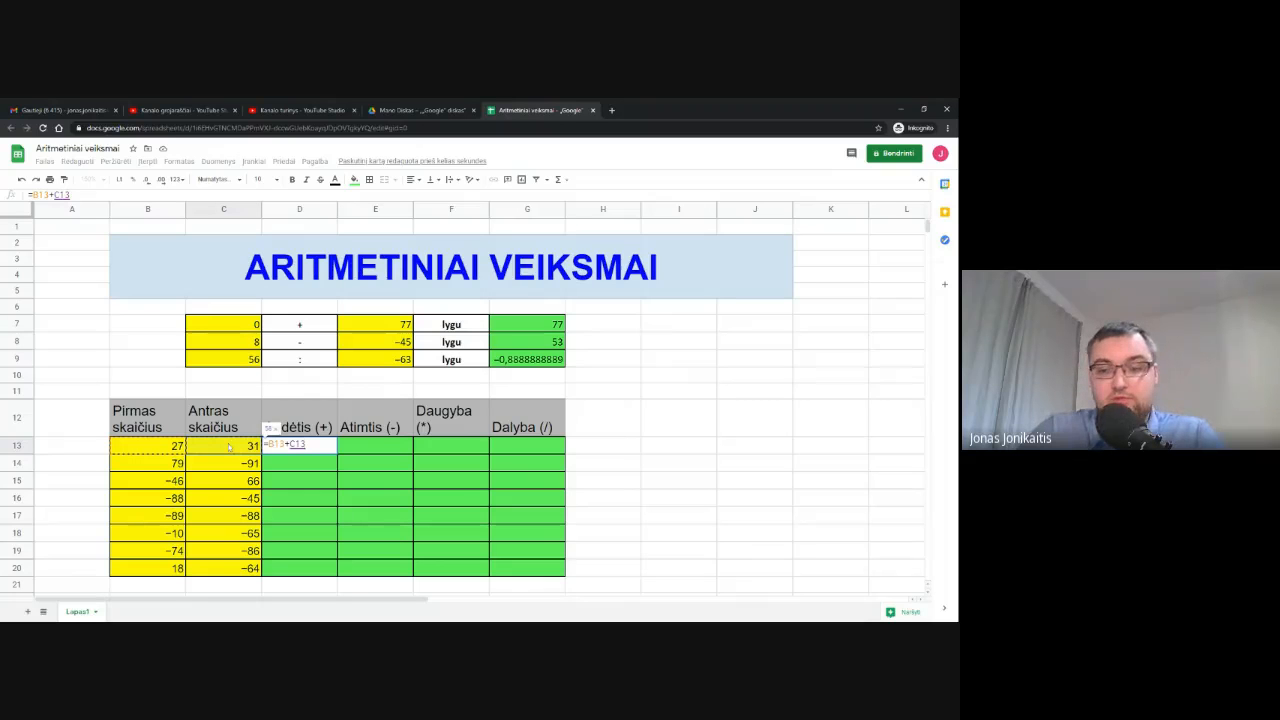
key(Return)
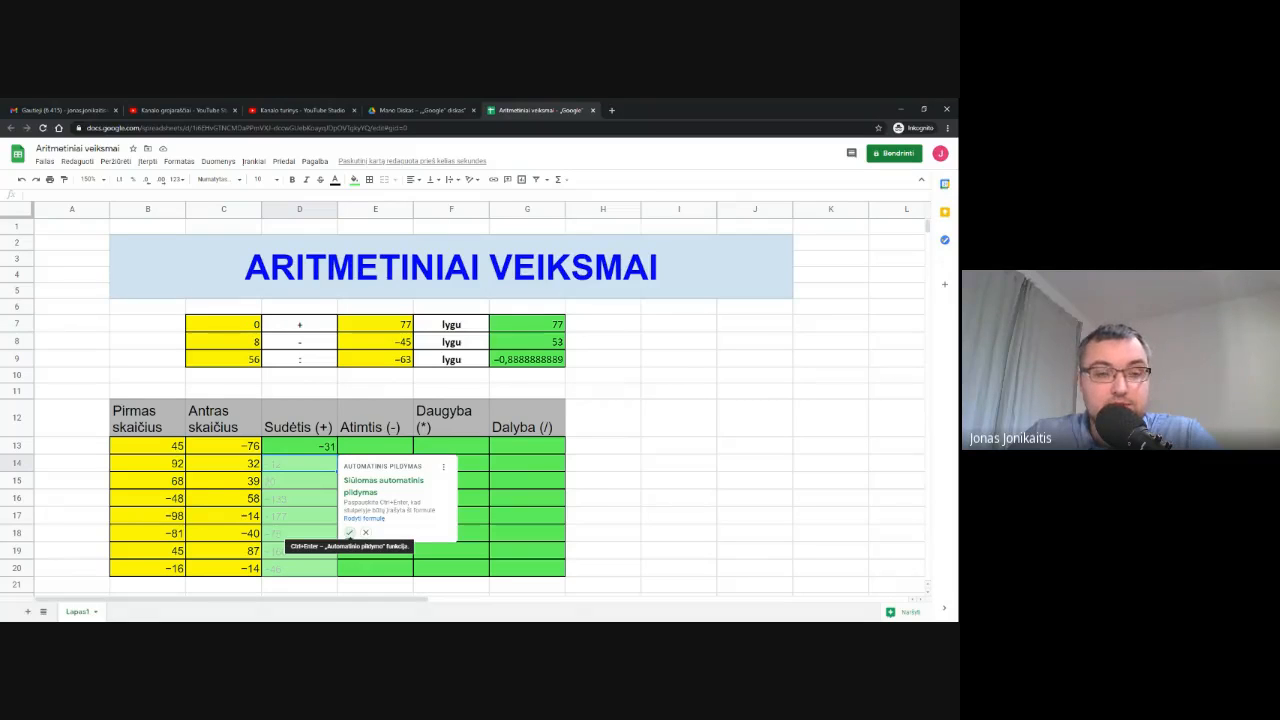
click(349, 533)
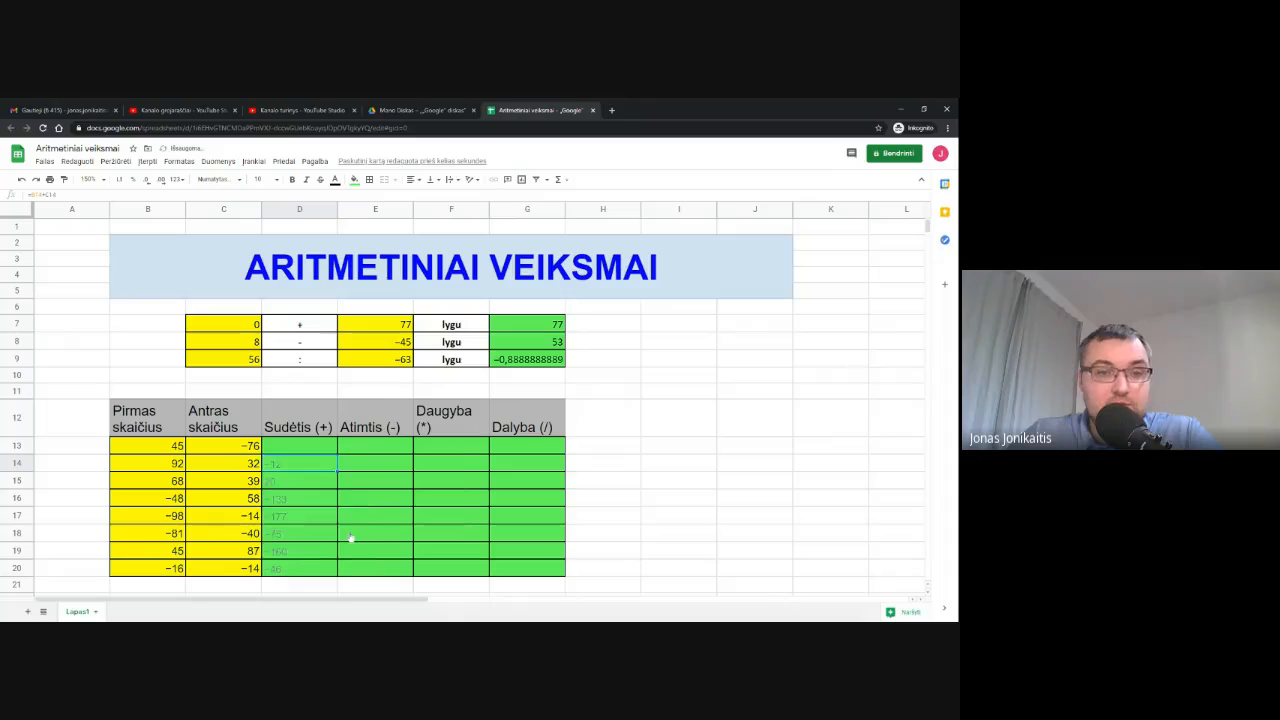
click(309, 502)
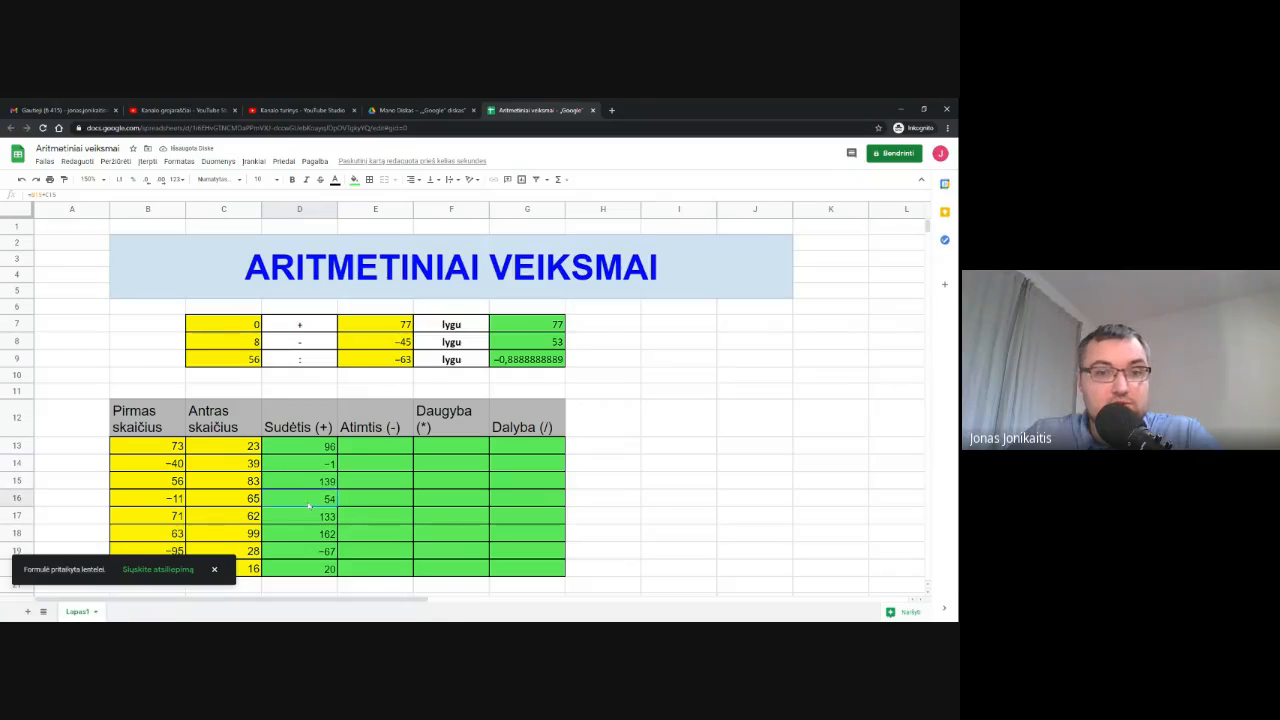
click(312, 520)
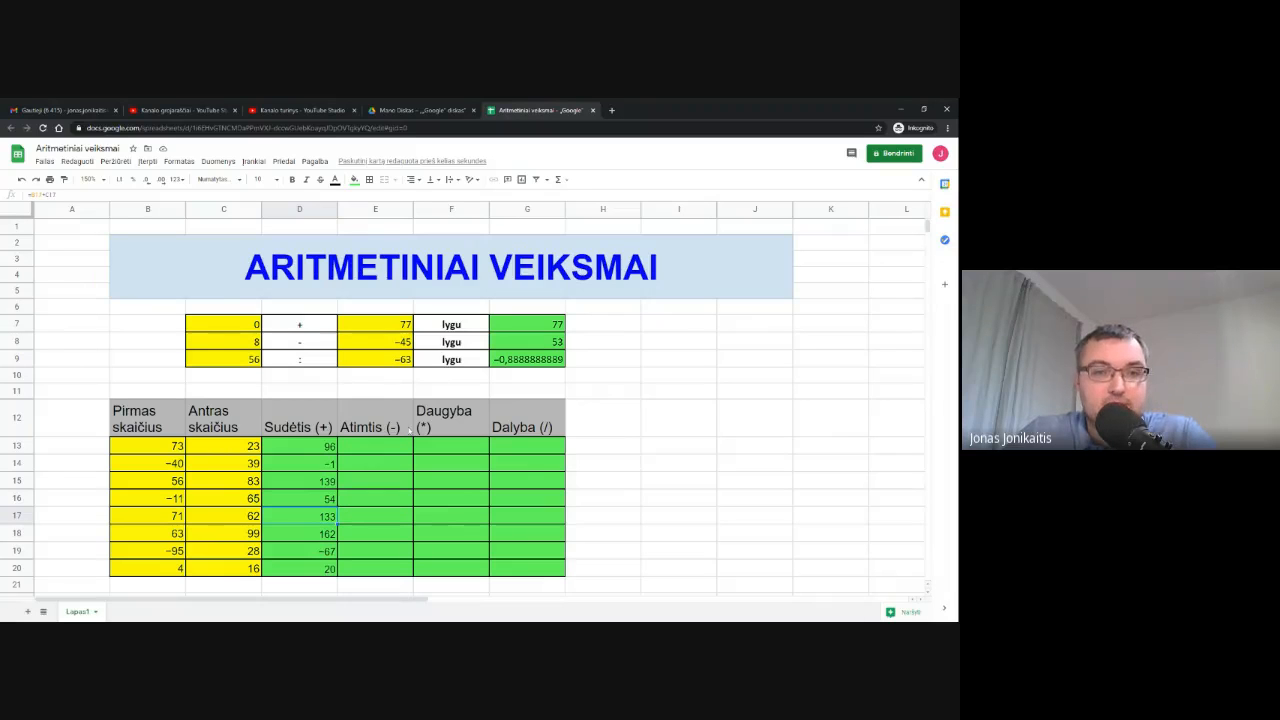
Enter =B13-C13 in cell E13 and accept the suggested autofill for the rest of the subtraction column.
click(393, 452)
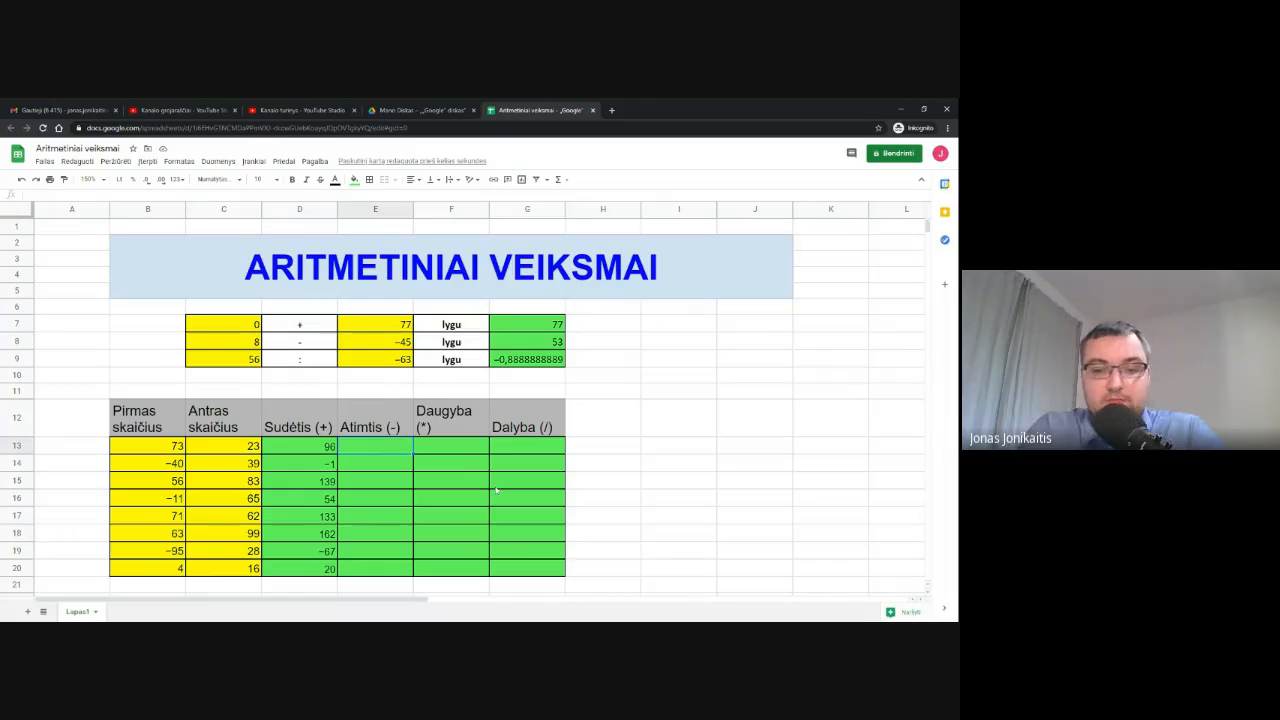
text(=)
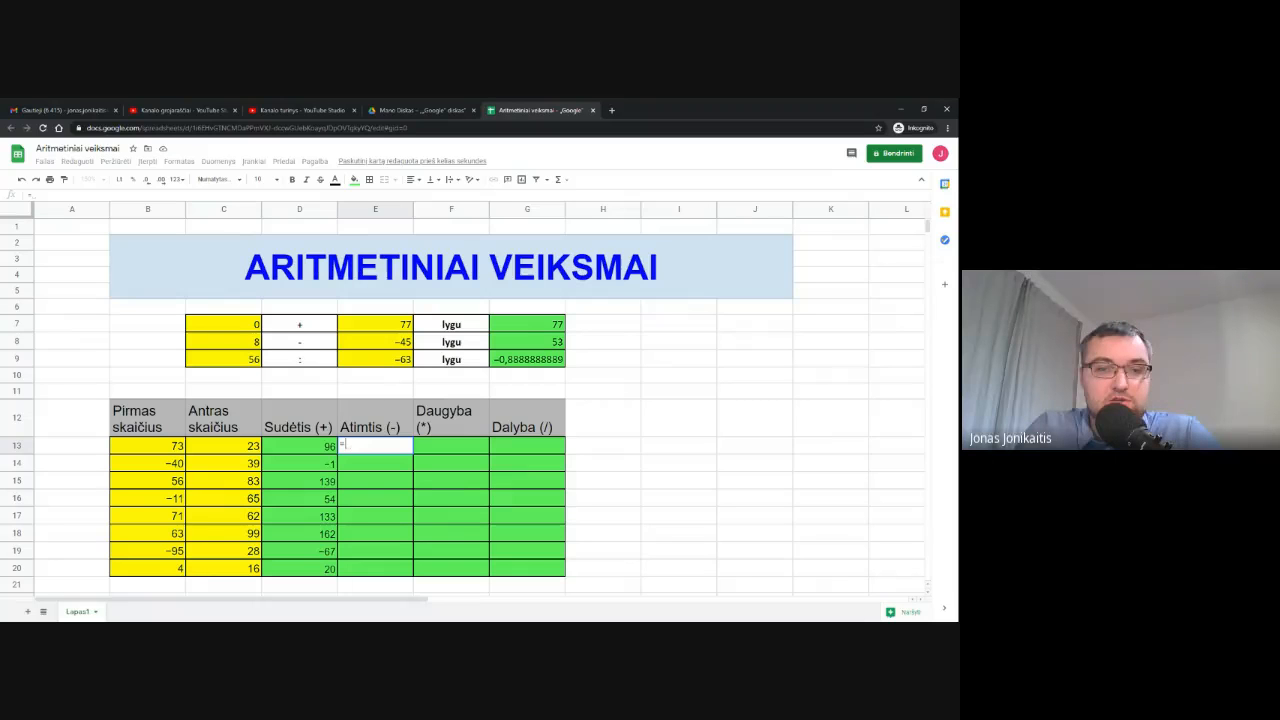
click(147, 450)
text(-)
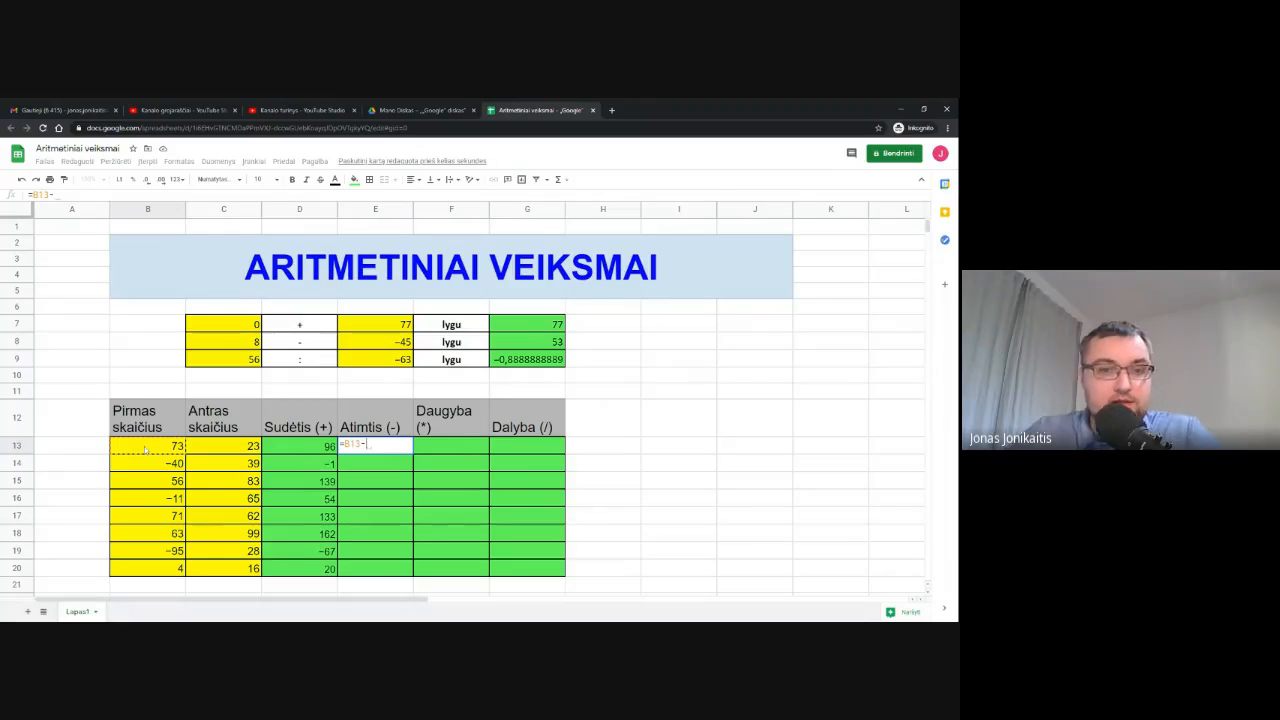
click(231, 448)
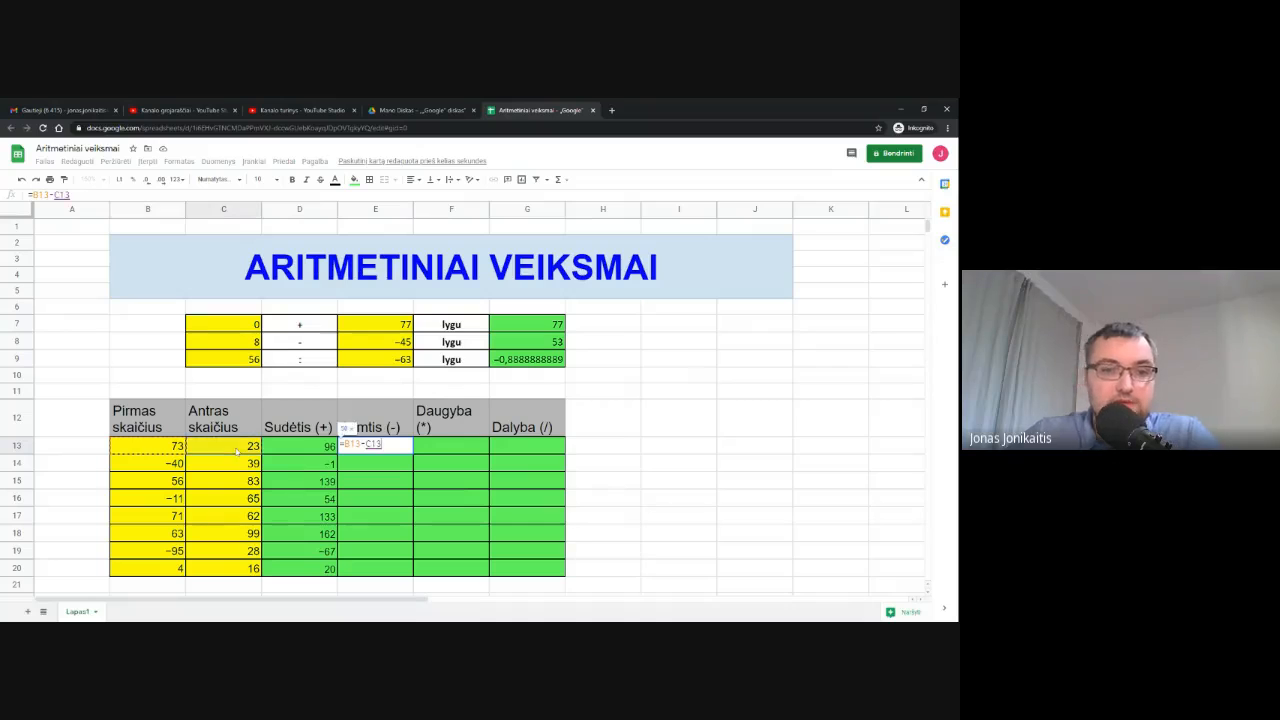
key(Return)
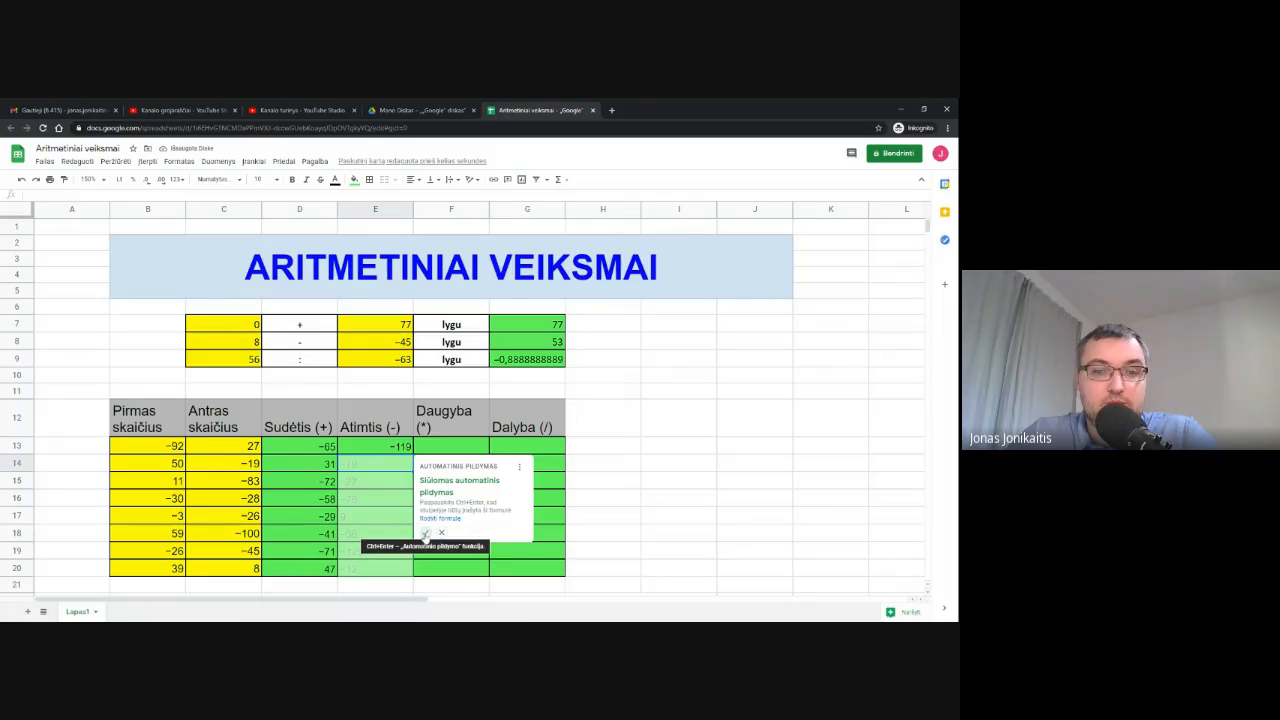
click(425, 535)
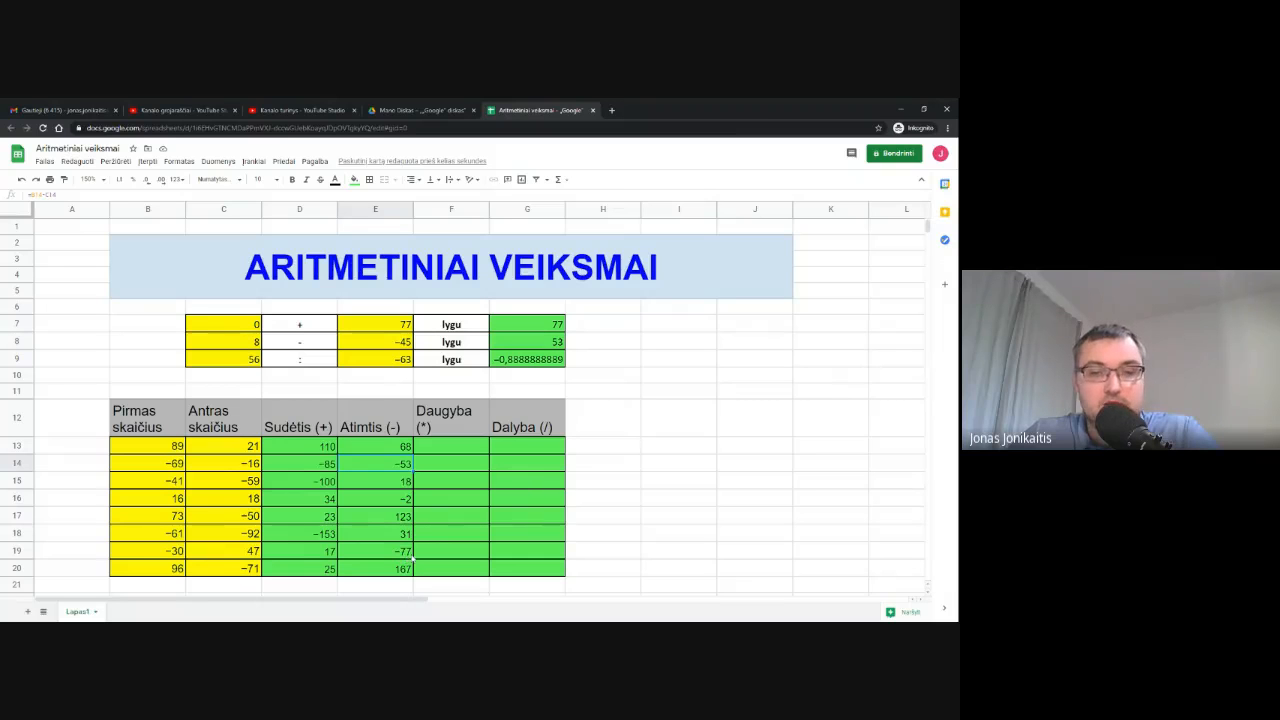
Enter =B13*C13 in cell F13 and accept the suggested autofill for the rest of the multiplication column.
click(465, 447)
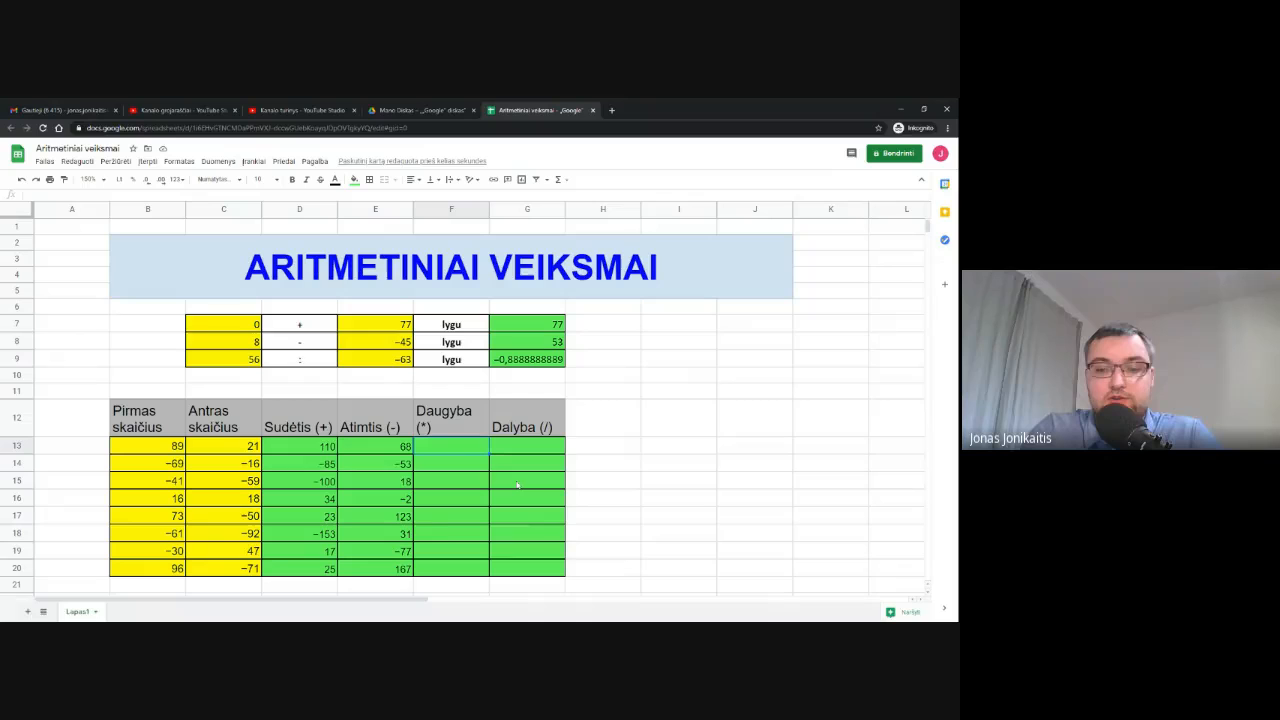
text(=)
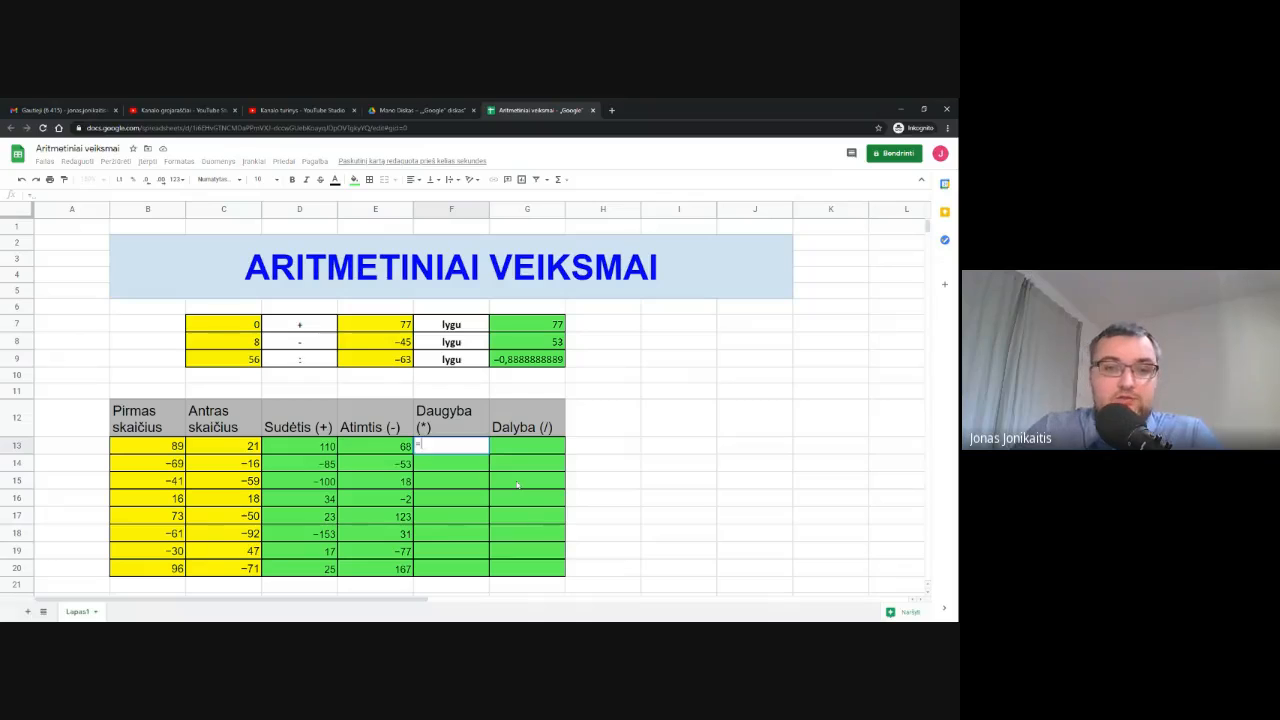
click(180, 446)
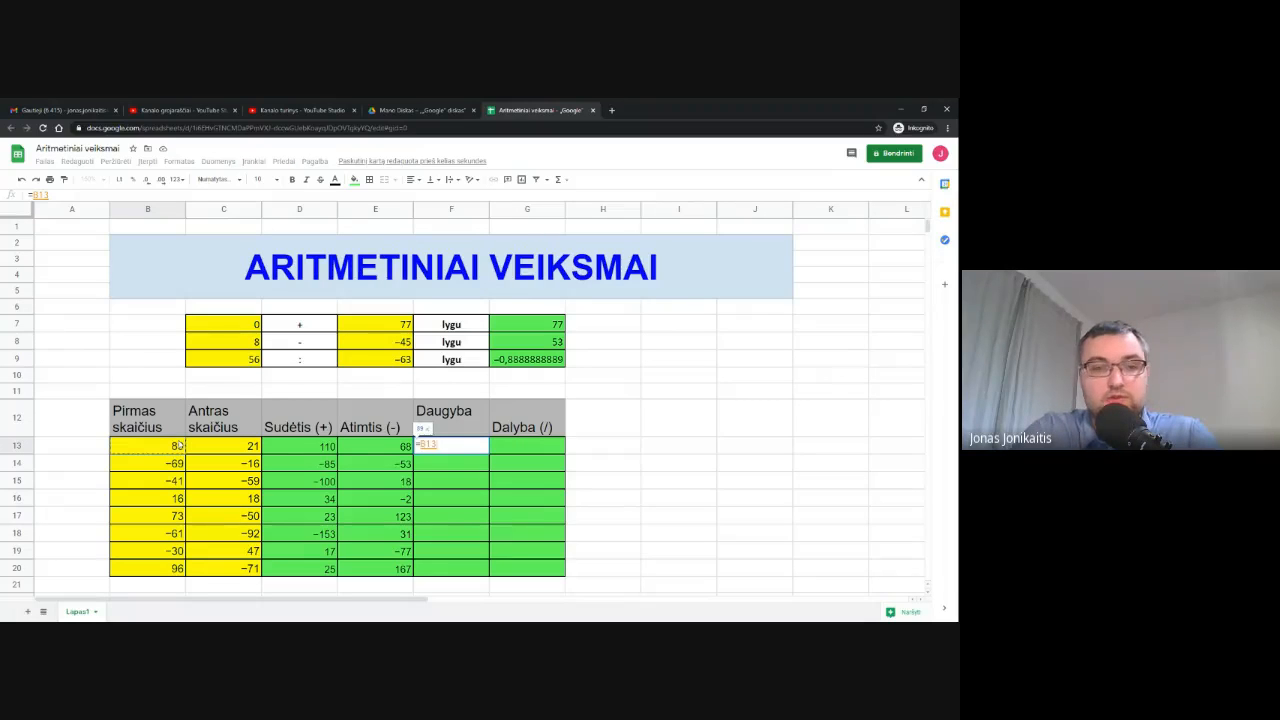
text(*)
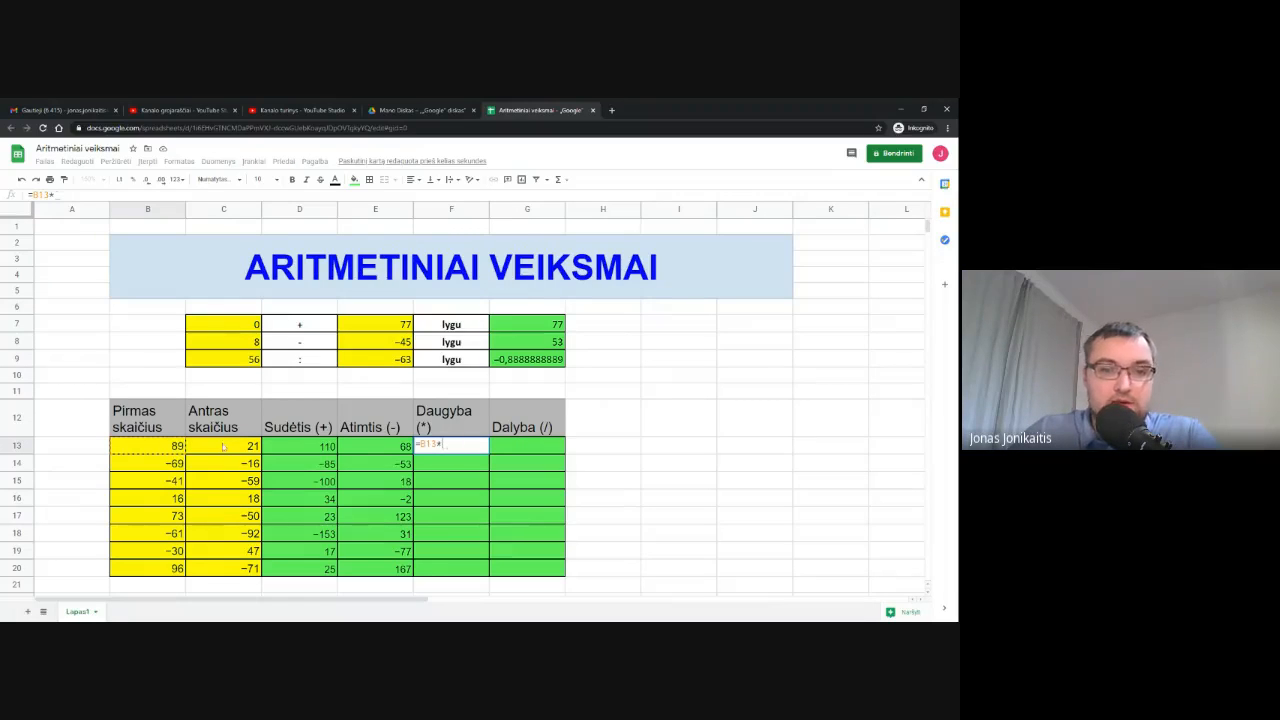
click(224, 447)
key(Return)
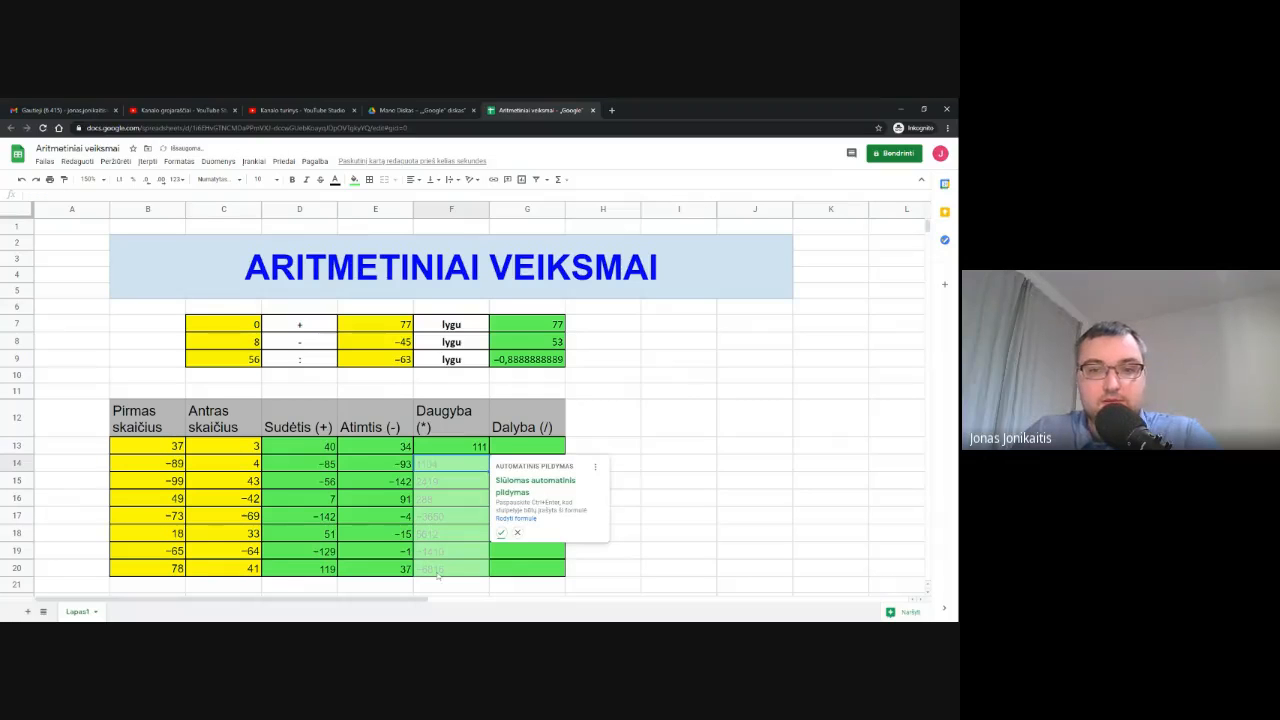
click(502, 534)
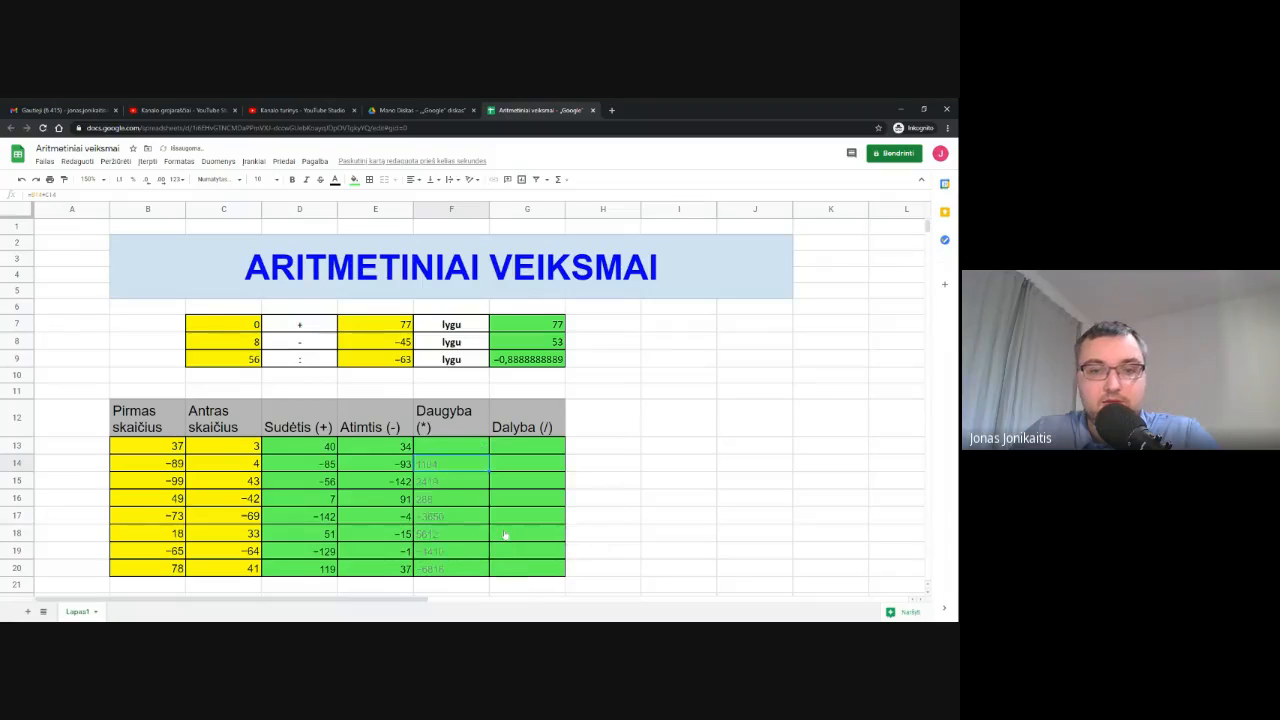
Enter =B13/C13 in cell G13 and accept the suggested autofill for the rest of the division column.
click(535, 443)
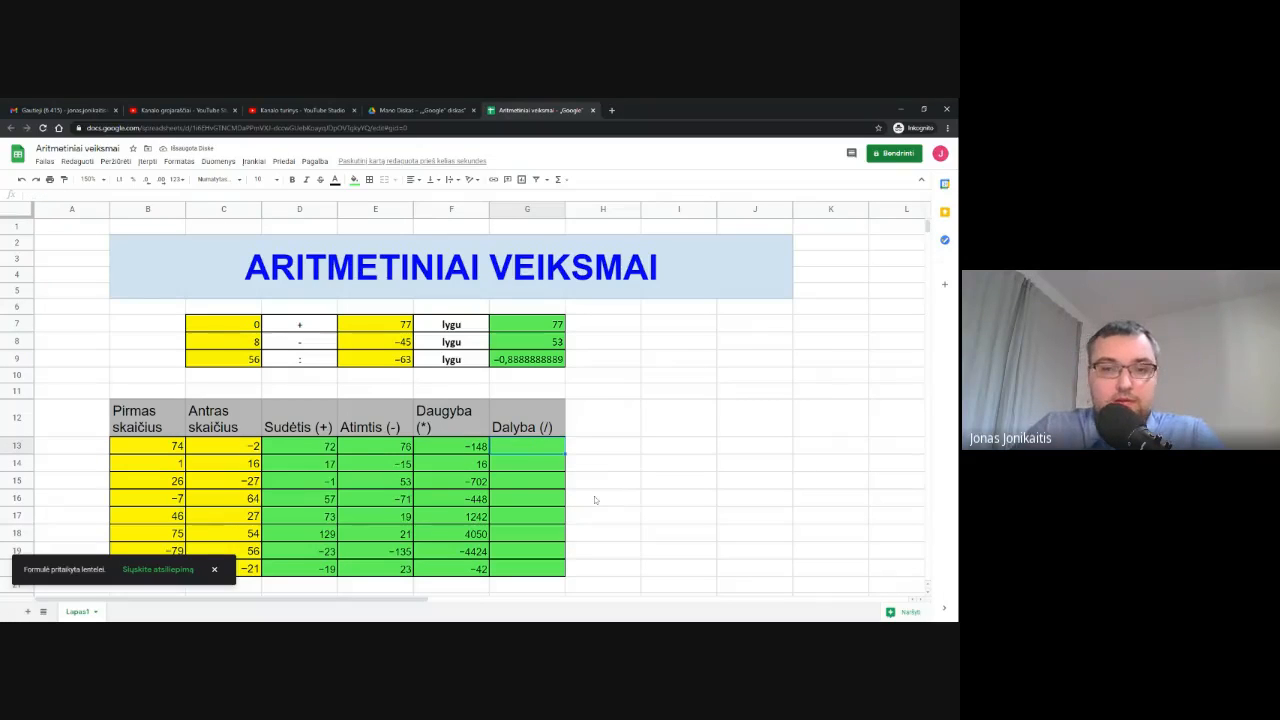
text(=)
click(150, 446)
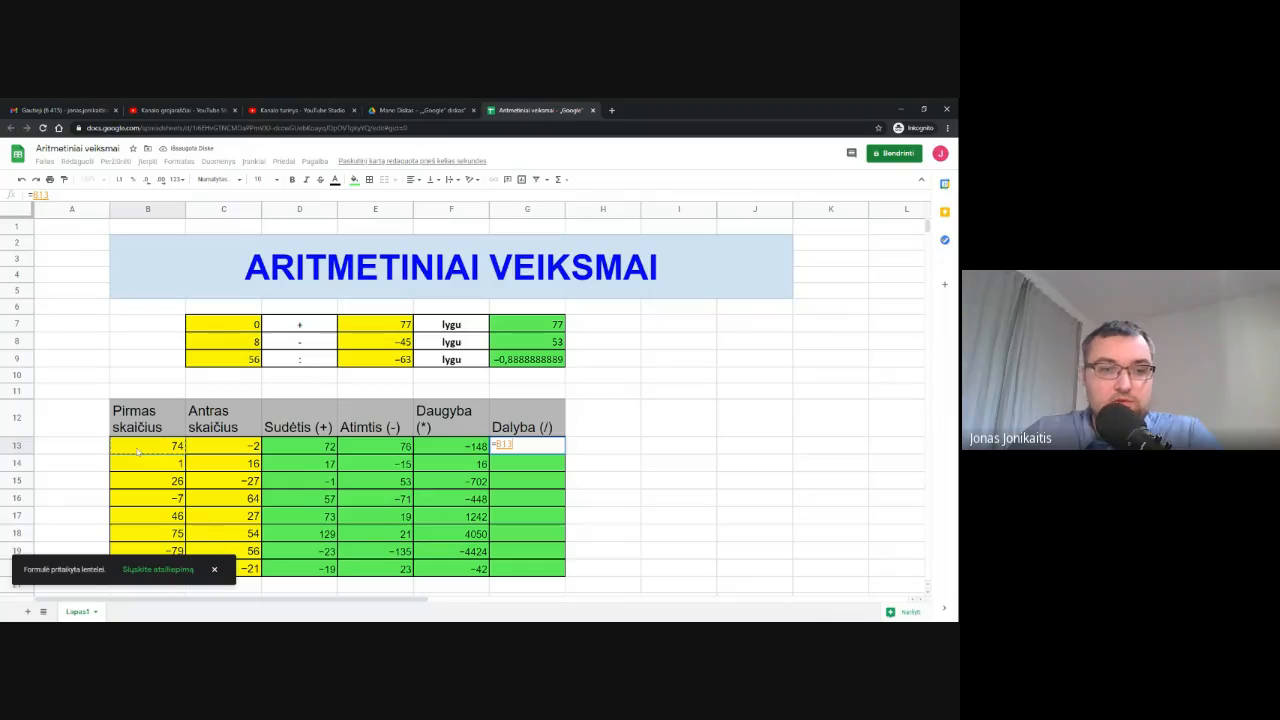
text(/)
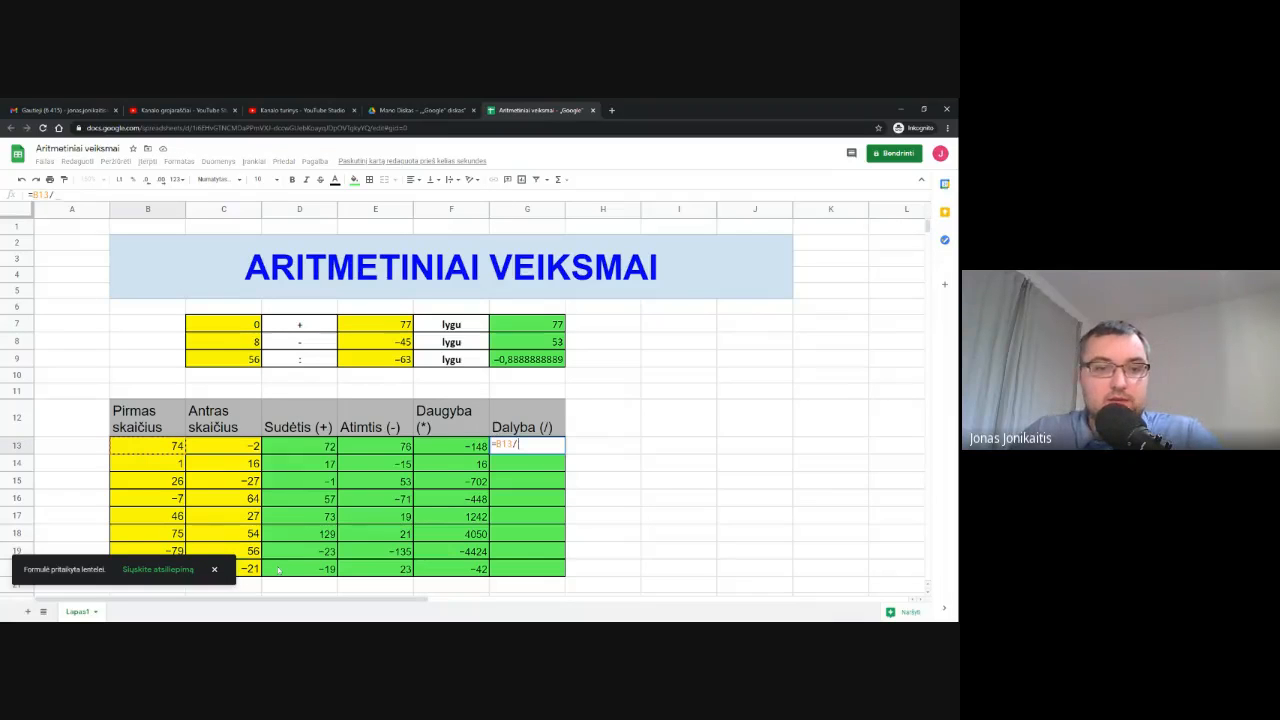
click(247, 453)
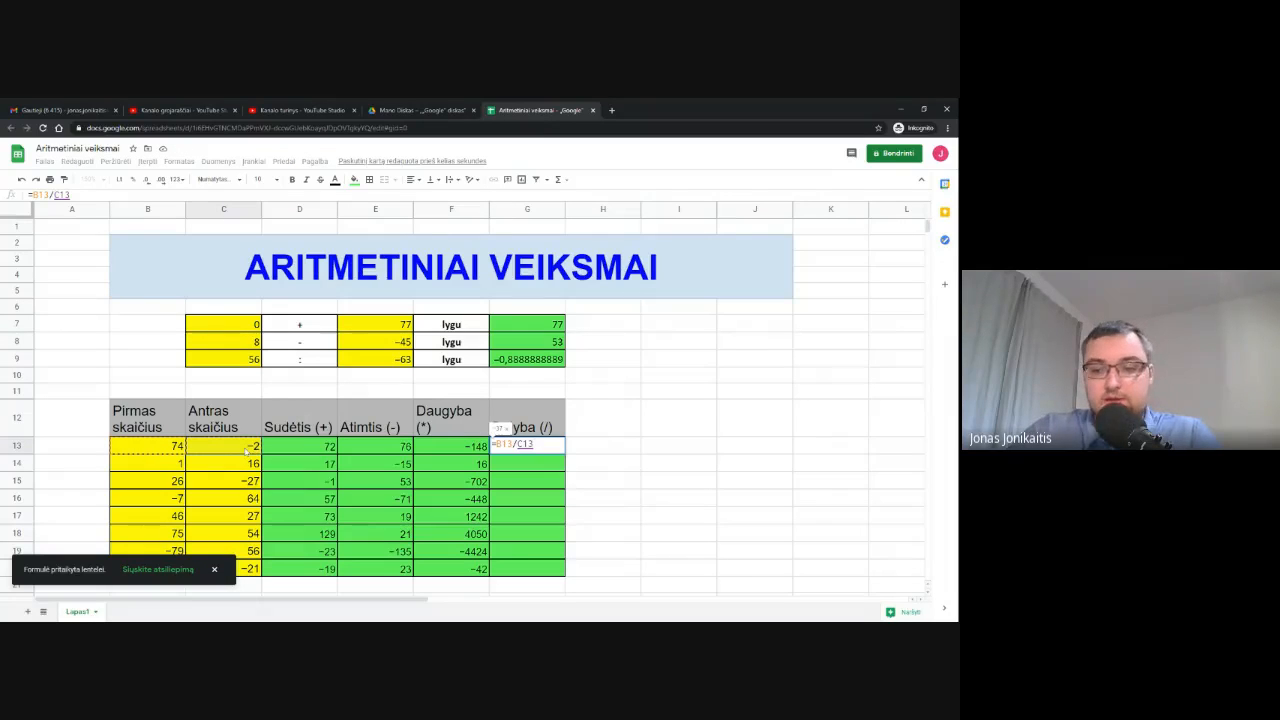
key(Return)
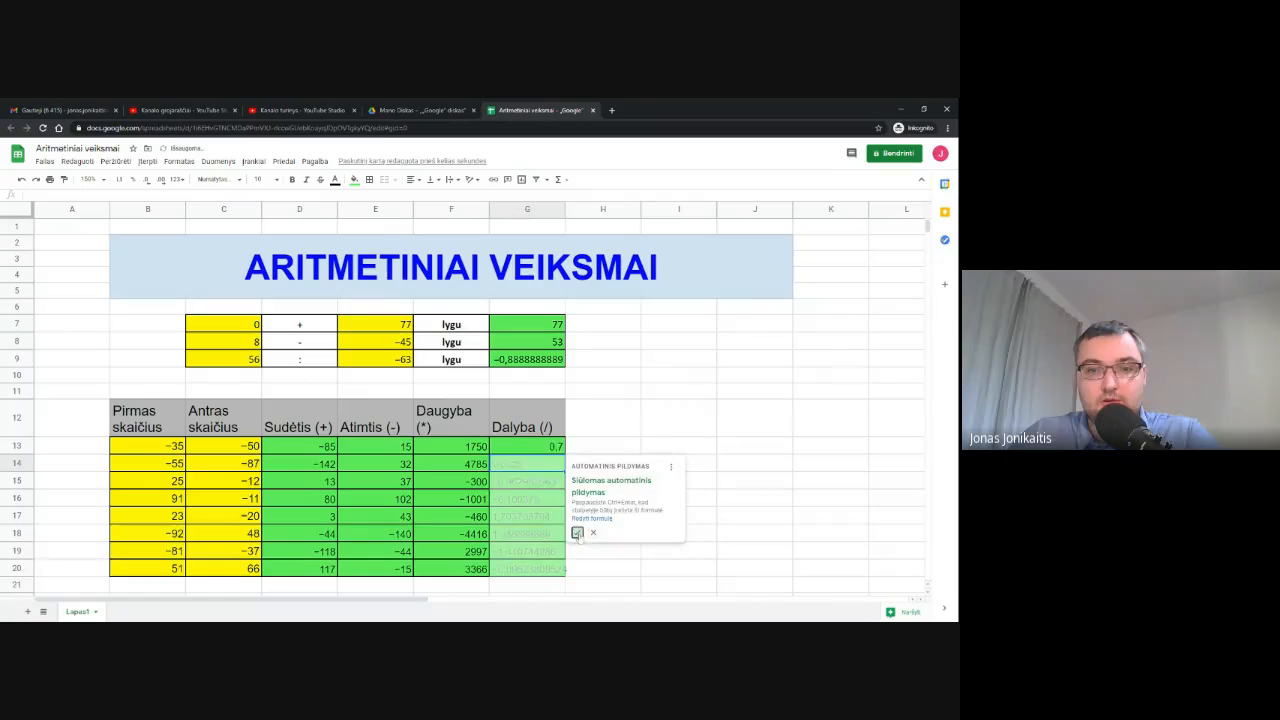
click(577, 532)
click(630, 516)
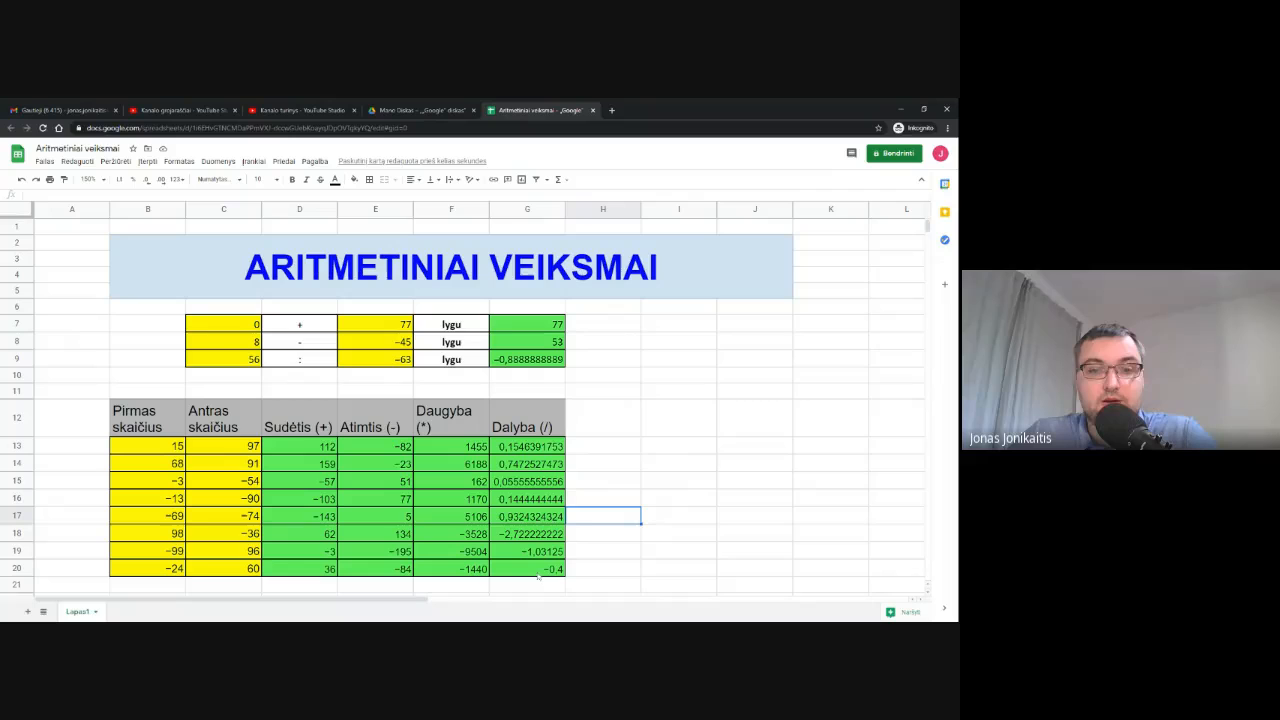
click(709, 536)
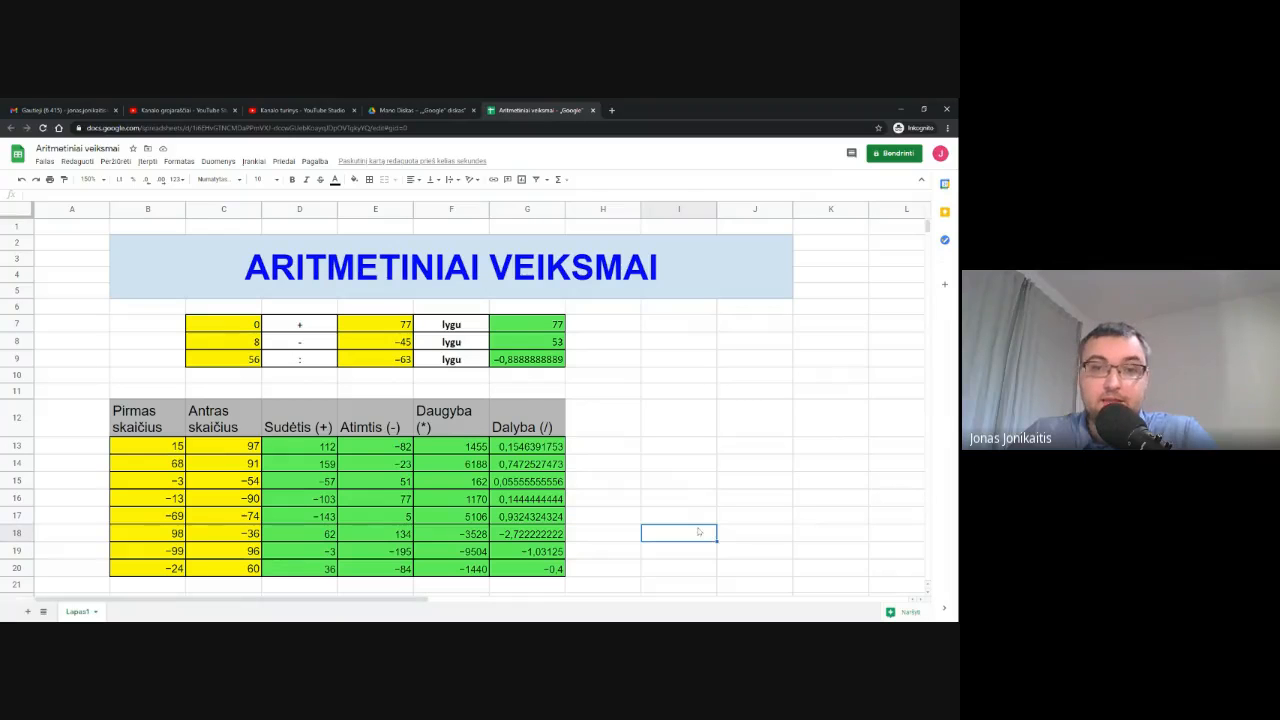